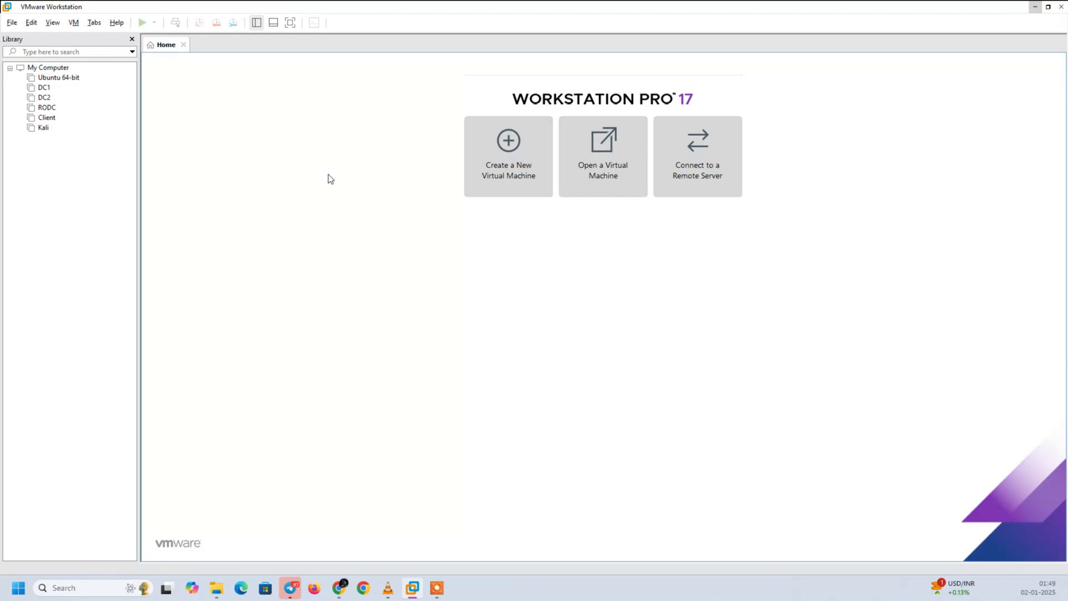
- Start creating a new virtual machine from the home page with the Typical configuration
{"action": "left_click", "coordinate": [54, 69]}
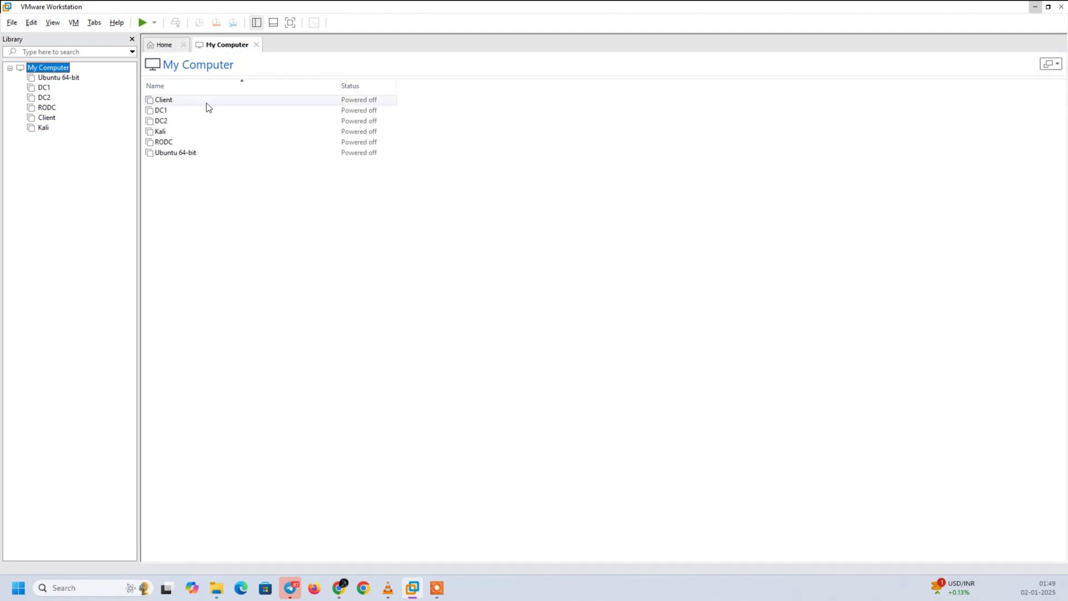
{"action": "left_click", "coordinate": [162, 46]}
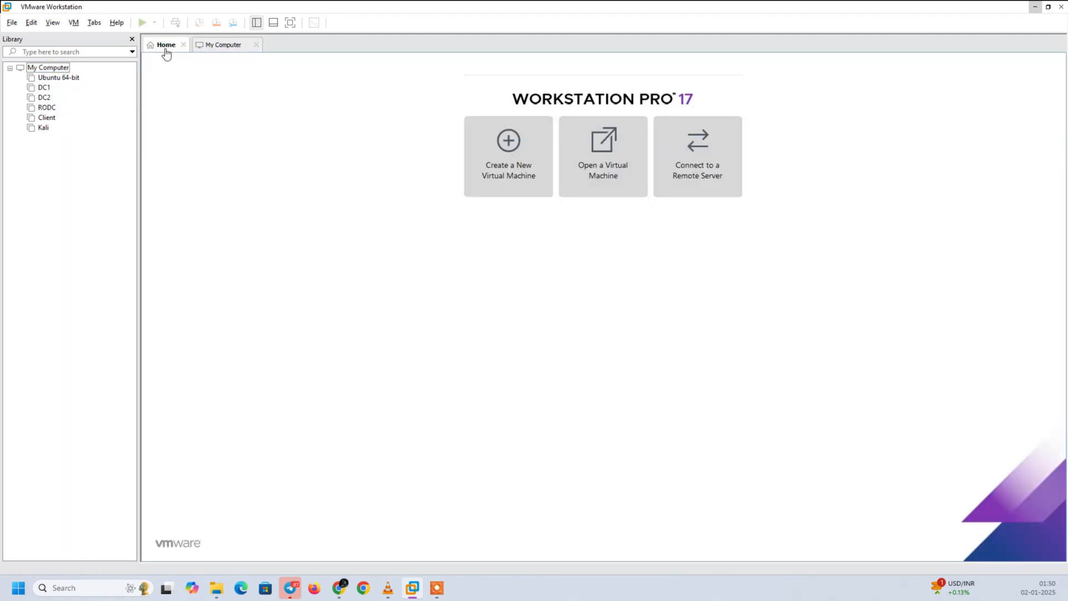
{"action": "left_click", "coordinate": [499, 186]}
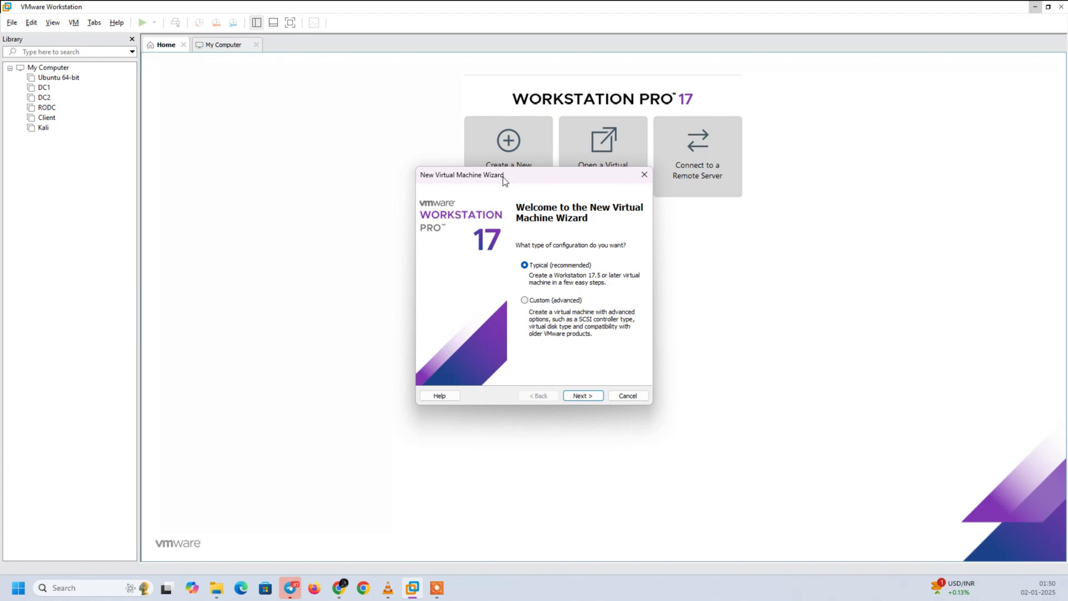
{"action": "left_click_drag", "start_coordinate": [503, 177], "coordinate": [296, 141]}
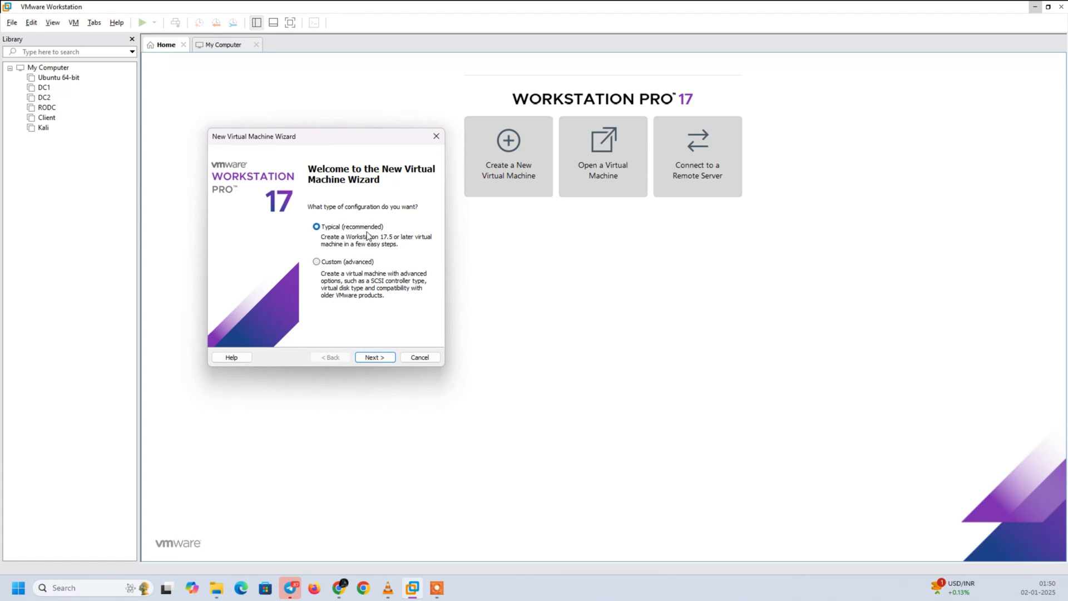
{"action": "left_click", "coordinate": [374, 358]}
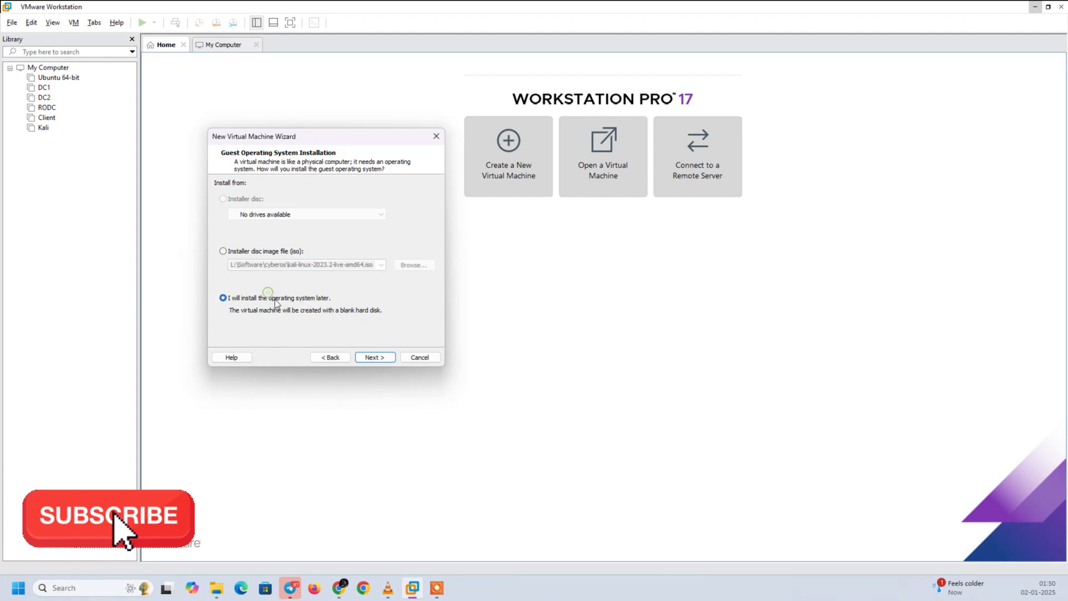
- Choose to install the operating system later, creating the virtual machine with a blank hard disk
{"action": "left_click", "coordinate": [266, 252]}
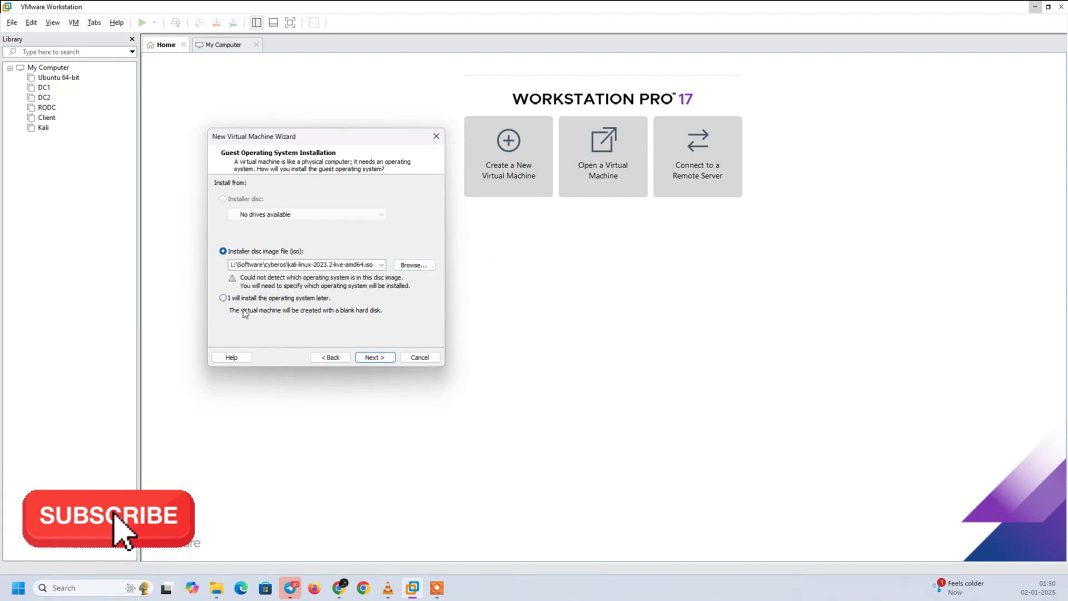
{"action": "left_click", "coordinate": [262, 298]}
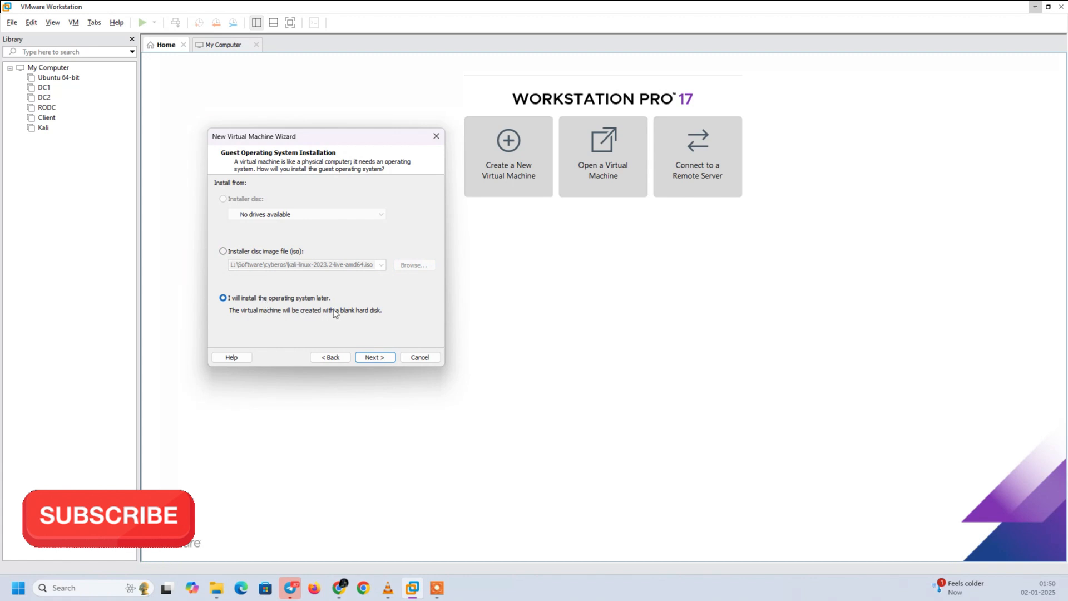
{"action": "left_click", "coordinate": [381, 358]}
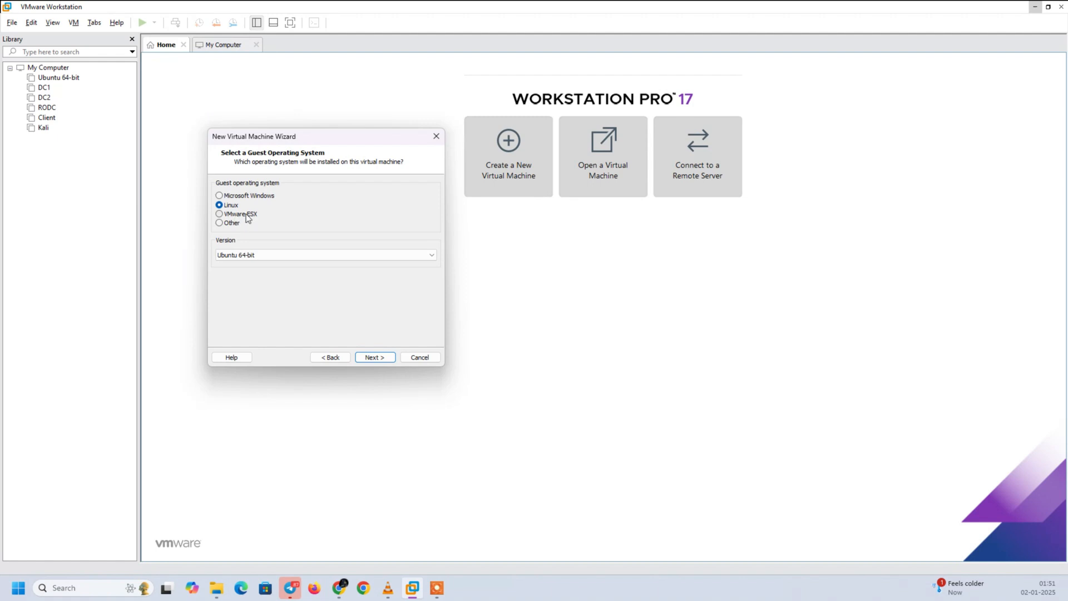
- Choose Linux as the guest operating system with the Ubuntu version and continue
{"action": "left_click", "coordinate": [248, 216]}
{"action": "left_click", "coordinate": [245, 224]}
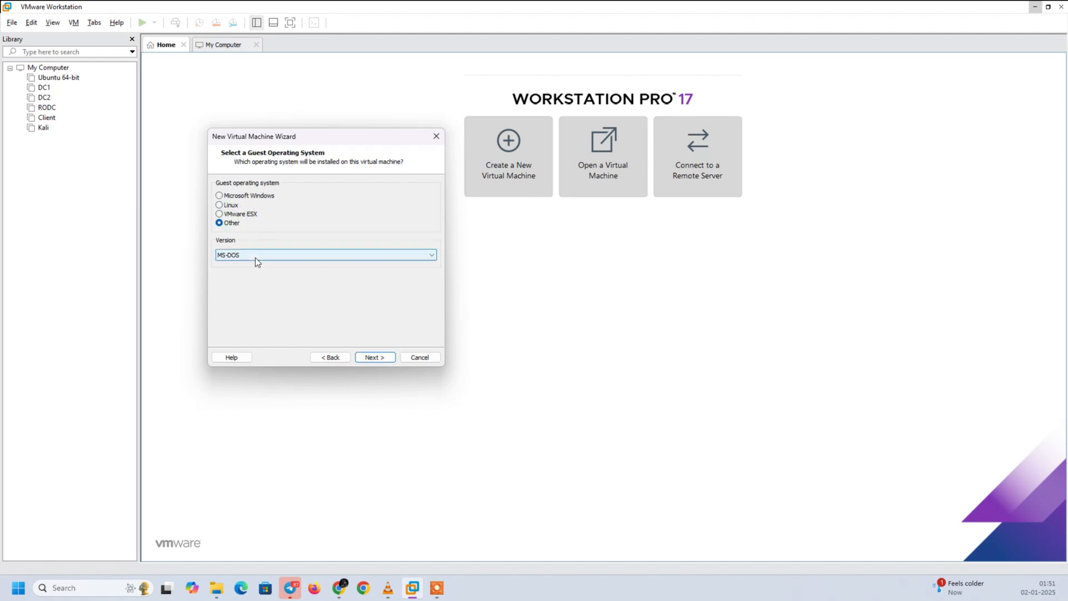
{"action": "left_click", "coordinate": [230, 206]}
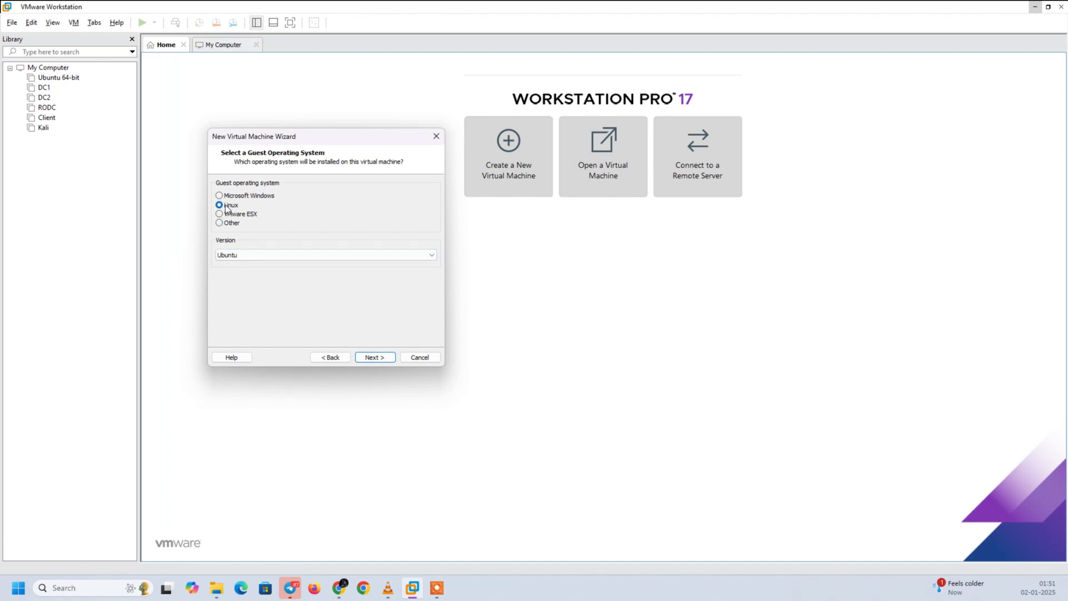
{"action": "left_click", "coordinate": [362, 359]}
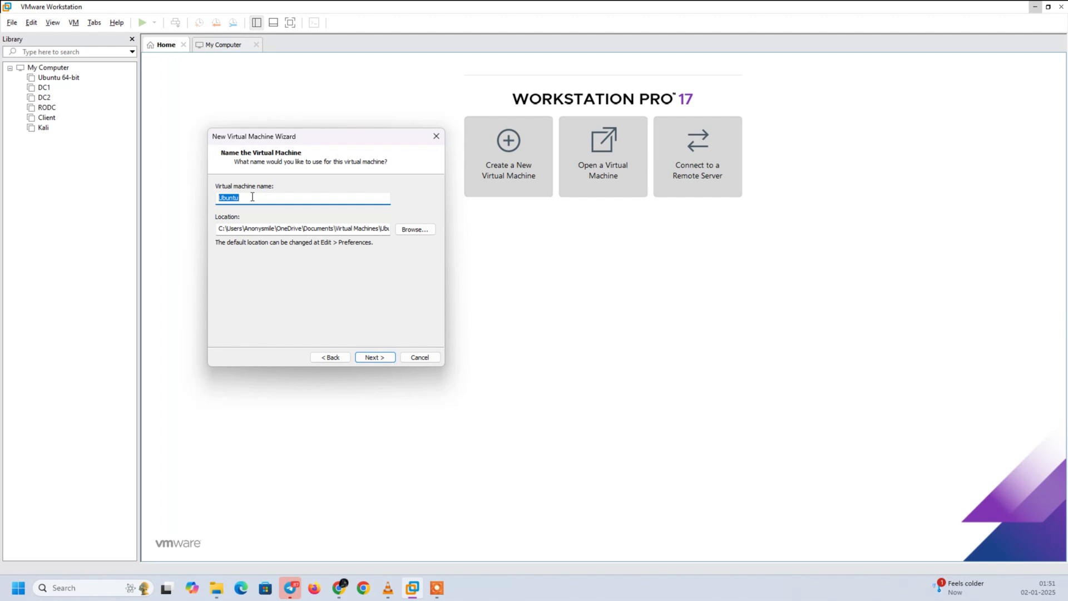
- Name the virtual machine Testing Kali
{"action": "type", "text": "Testing Kali"}
- Browse for the virtual machine's location and select New Volume (D:) under This PC
{"action": "left_click", "coordinate": [416, 231]}
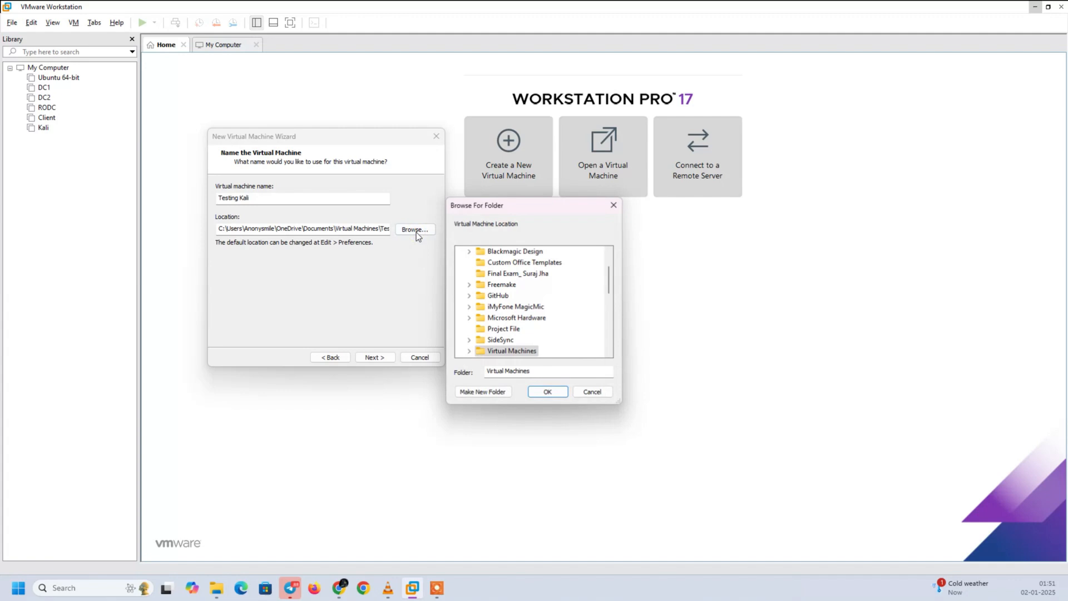
{"action": "left_click", "coordinate": [608, 309]}
{"action": "left_click", "coordinate": [609, 309]}
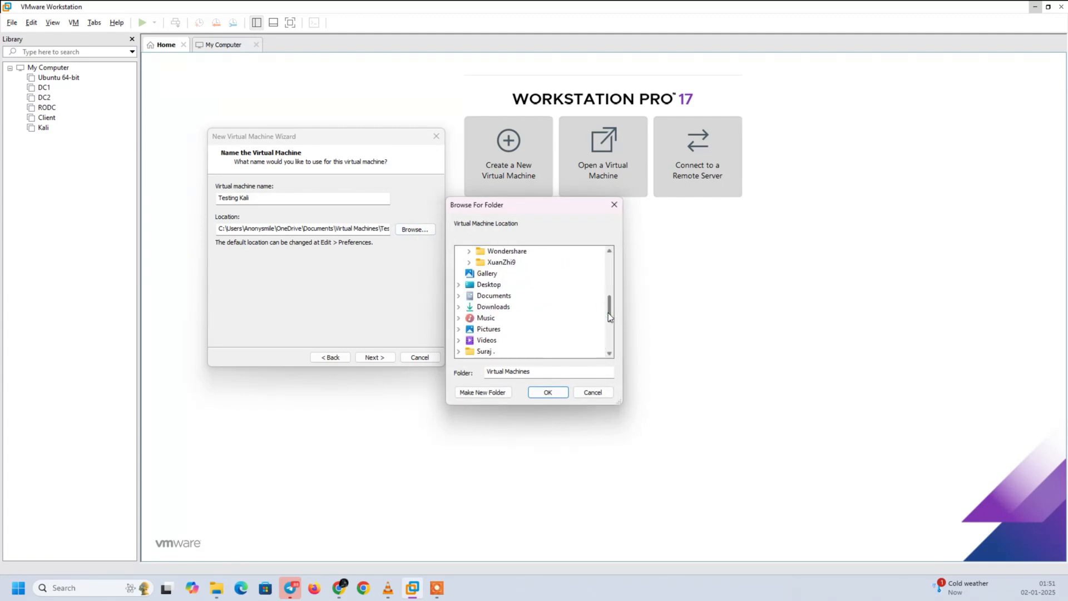
{"action": "left_click_drag", "start_coordinate": [608, 313], "coordinate": [606, 323]}
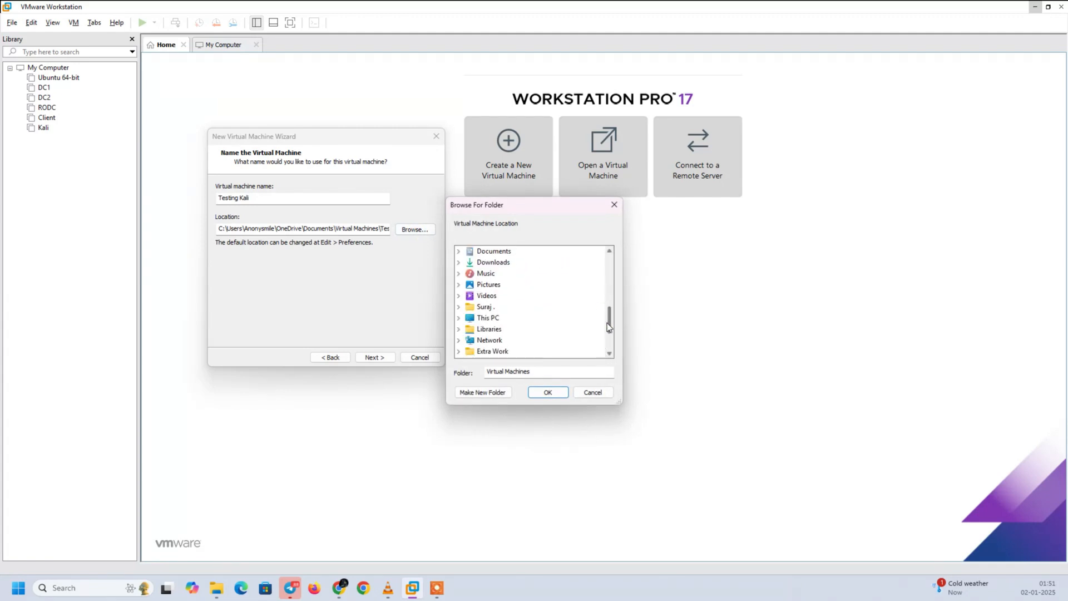
{"action": "left_click", "coordinate": [495, 319]}
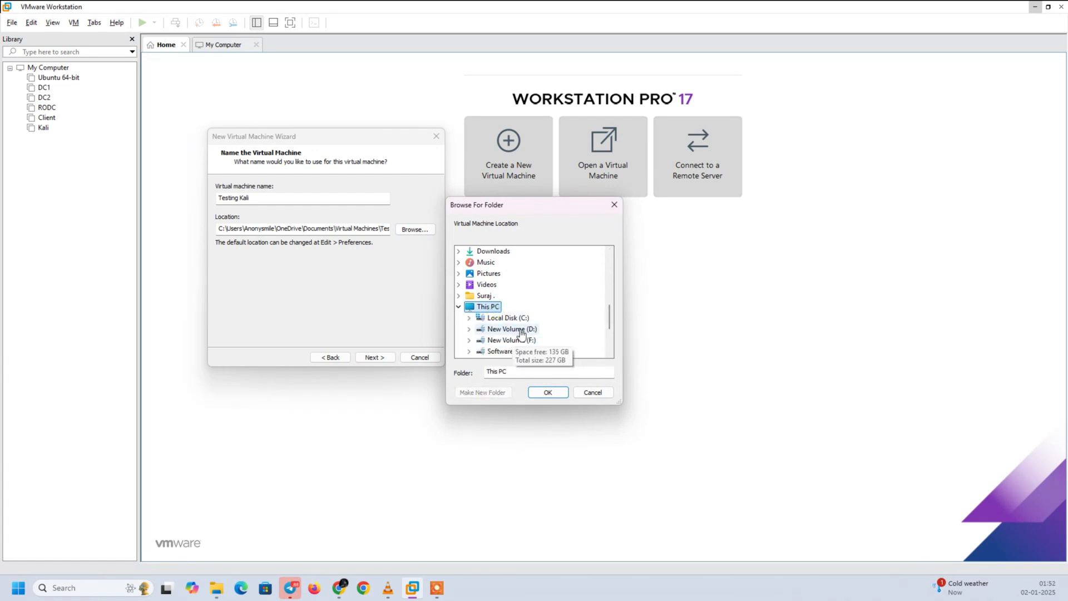
{"action": "left_click", "coordinate": [521, 331]}
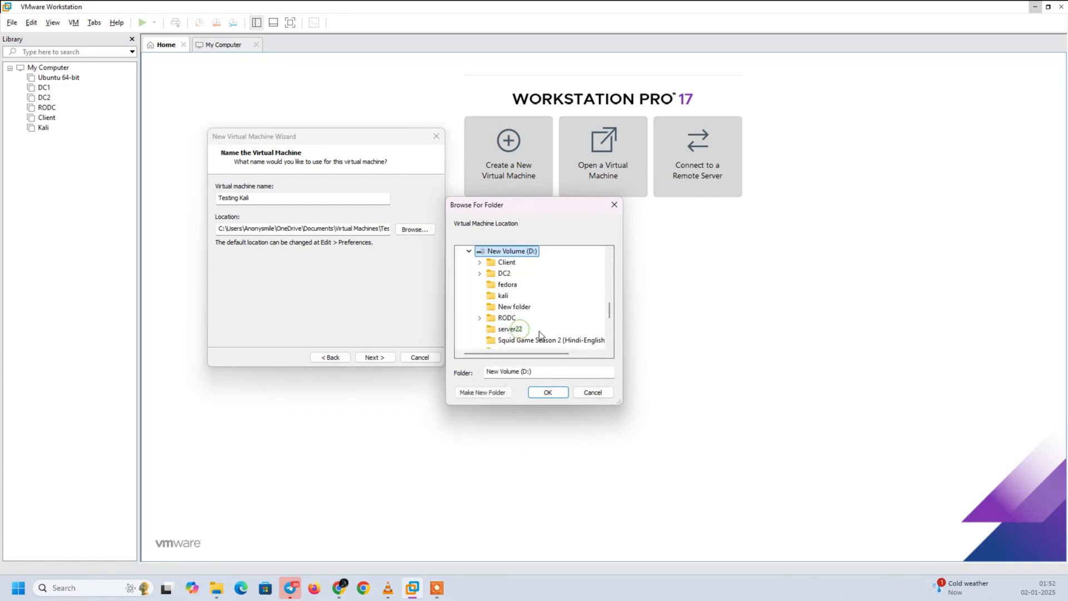
- Create a folder named Testing Kali on the D: drive and accept it as the virtual machine's location
{"action": "left_click", "coordinate": [485, 396]}
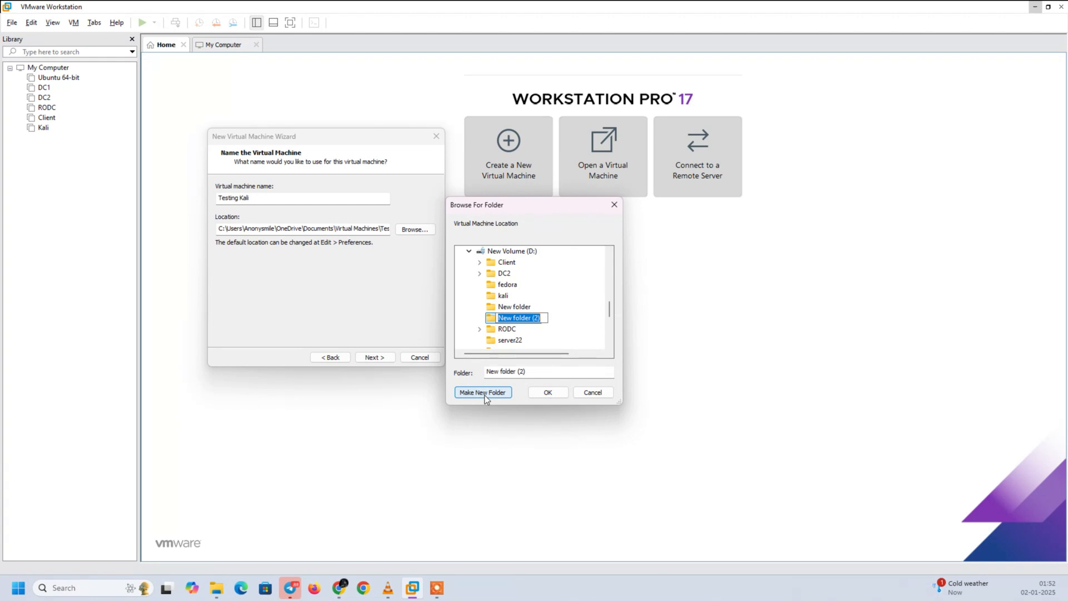
{"action": "type", "text": "Testing Kali"}
{"action": "key", "text": "Return"}
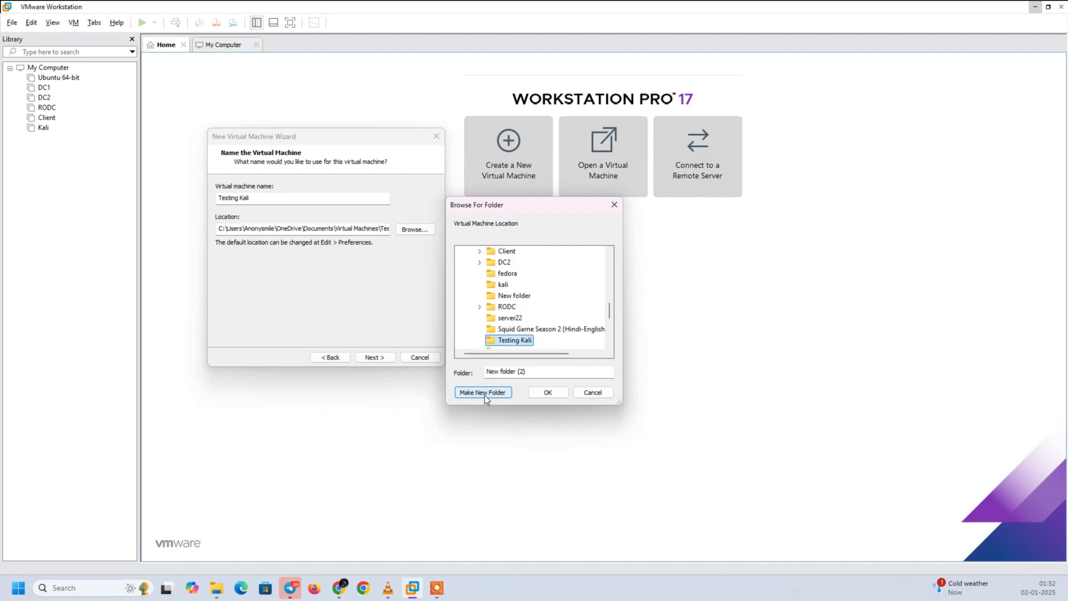
{"action": "left_click", "coordinate": [548, 394]}
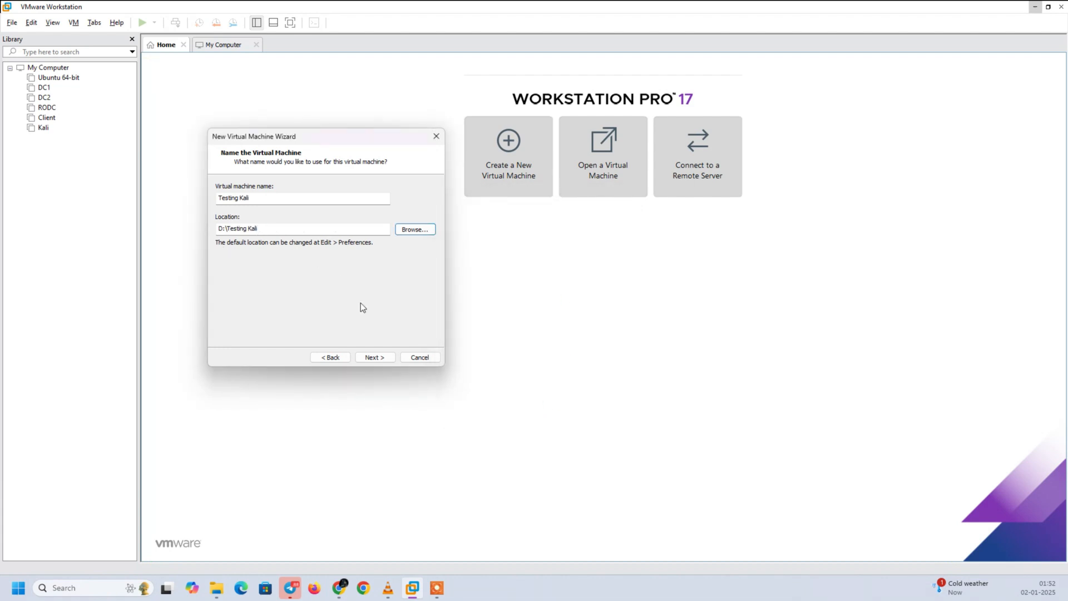
{"action": "left_click", "coordinate": [386, 359]}
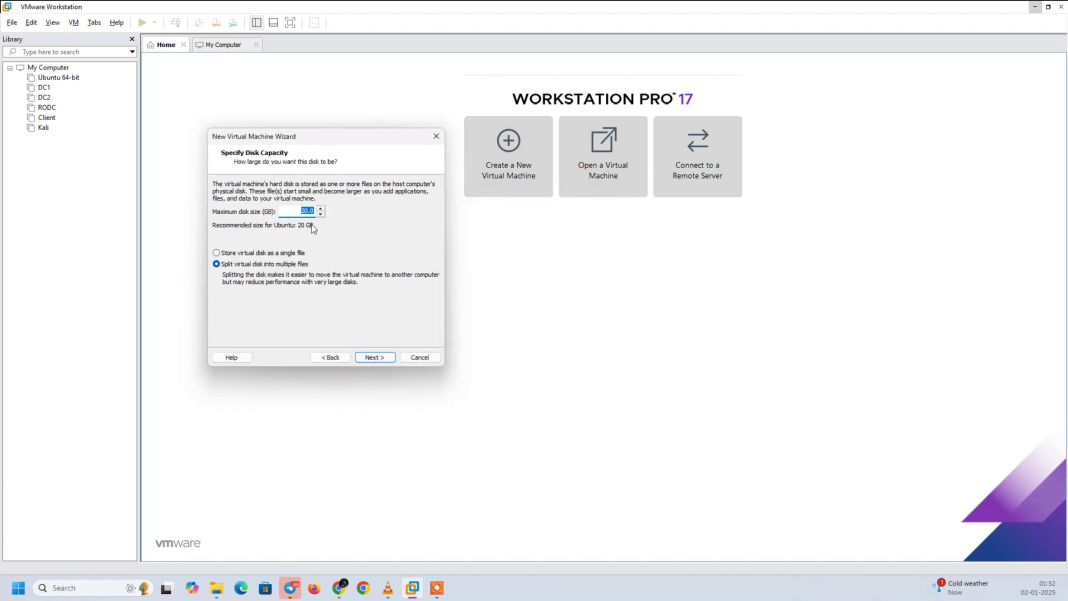
- Set the maximum disk size to 35 GB, keep the disk split into multiple files, and finish creating the virtual machine
{"action": "left_click", "coordinate": [305, 211]}
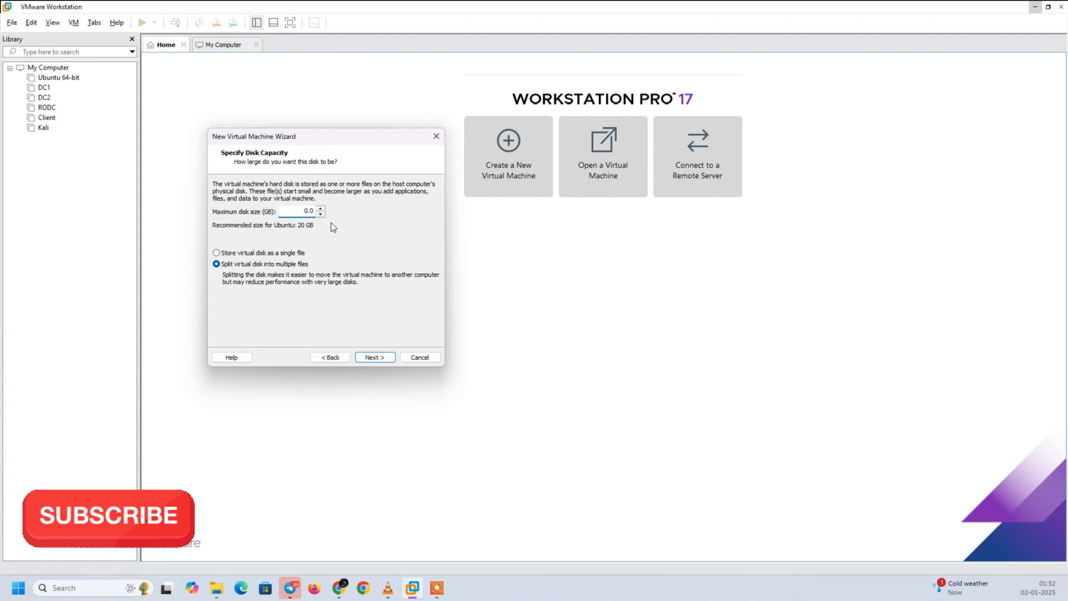
{"action": "type", "text": "3"}
{"action": "key", "text": "Right"}
{"action": "key", "text": "BackSpace"}
{"action": "key", "text": "Return"}
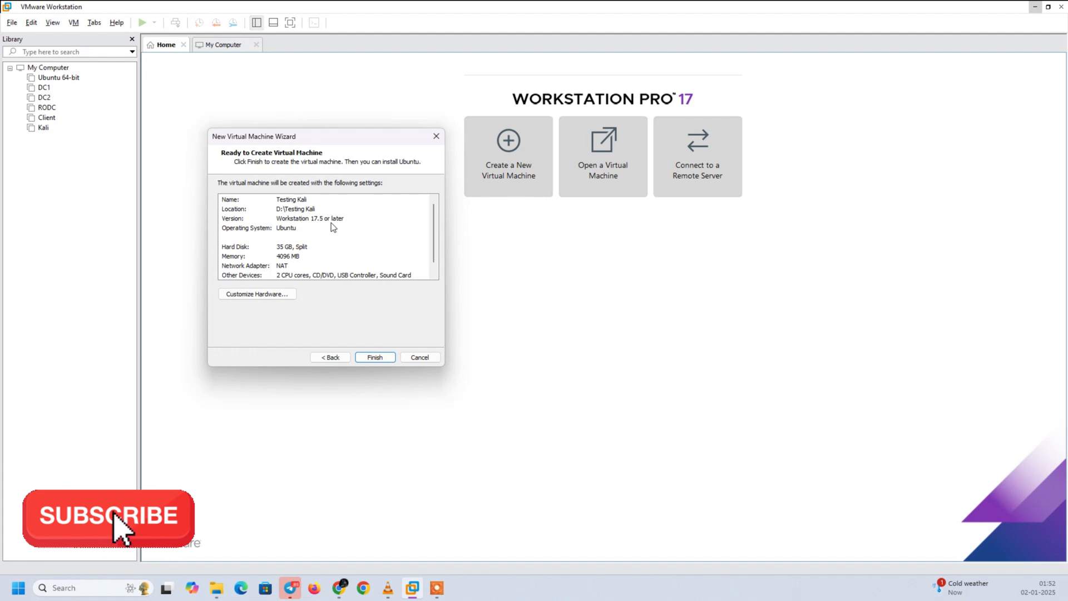
{"action": "key", "text": "Return"}
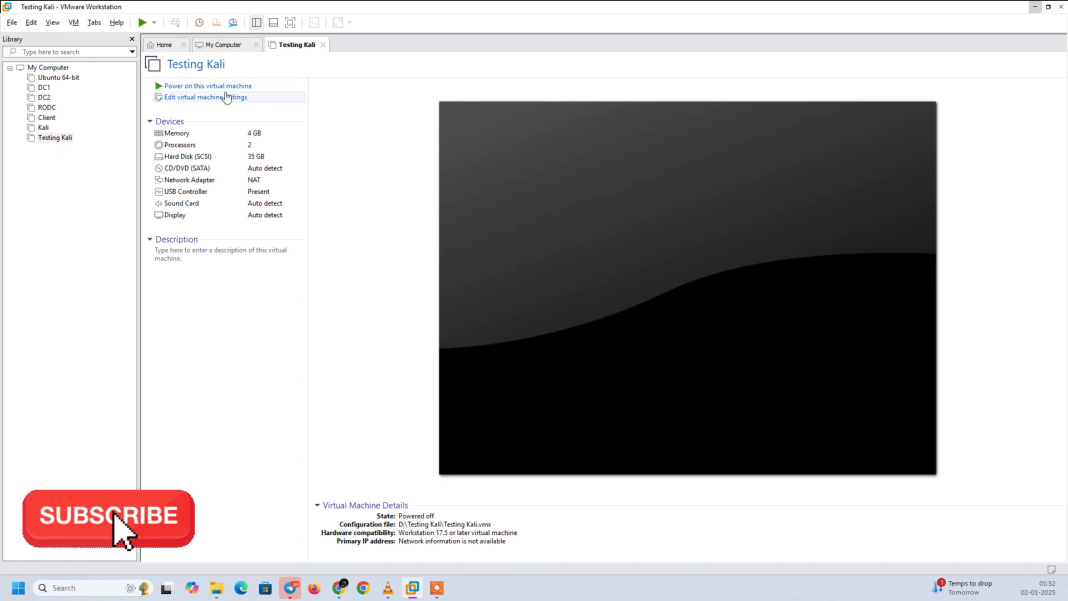
- Set the Testing Kali machine's CD/DVD drive to use an ISO image file and start browsing for it
{"action": "left_click", "coordinate": [183, 100]}
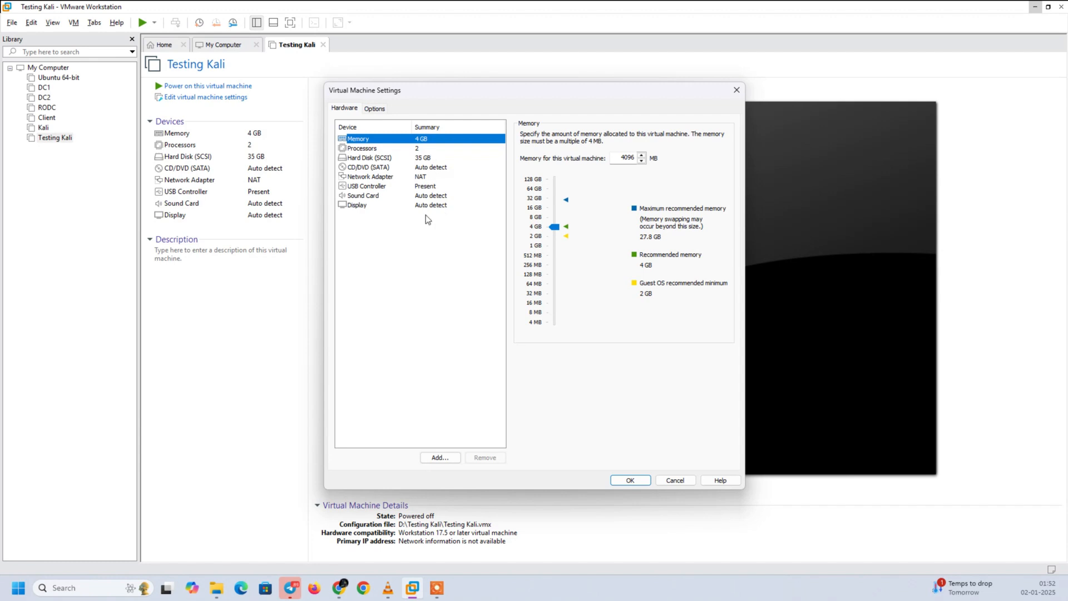
{"action": "left_click", "coordinate": [365, 168]}
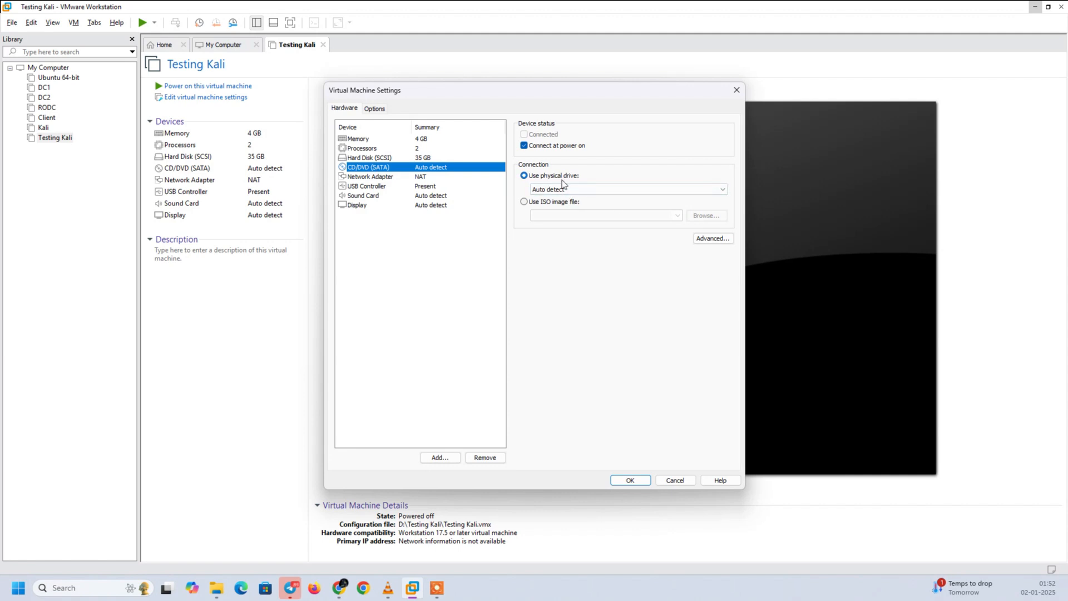
{"action": "left_click", "coordinate": [538, 203]}
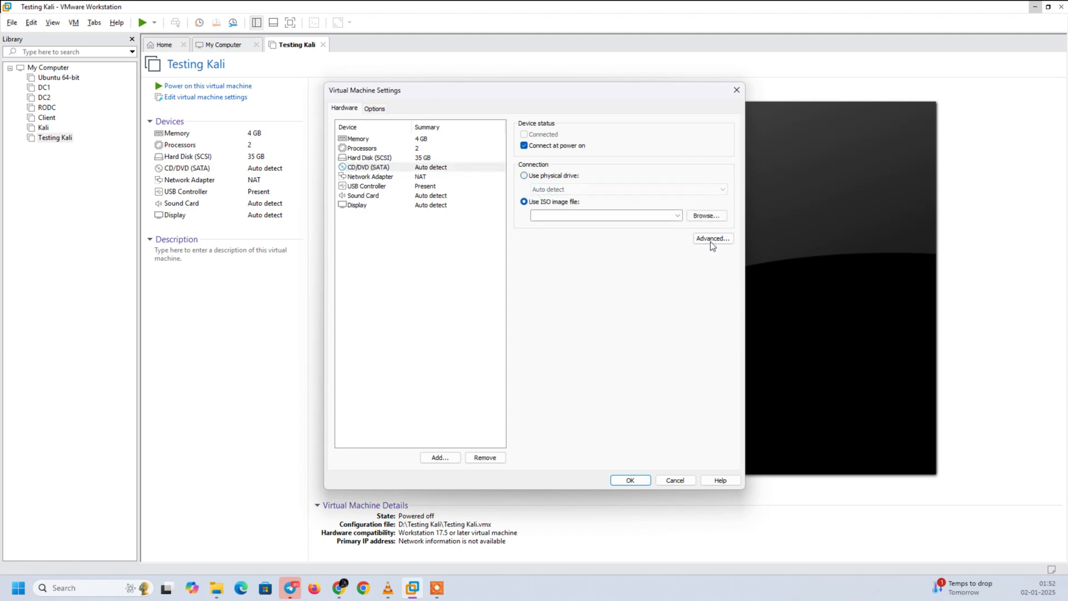
{"action": "left_click", "coordinate": [699, 217]}
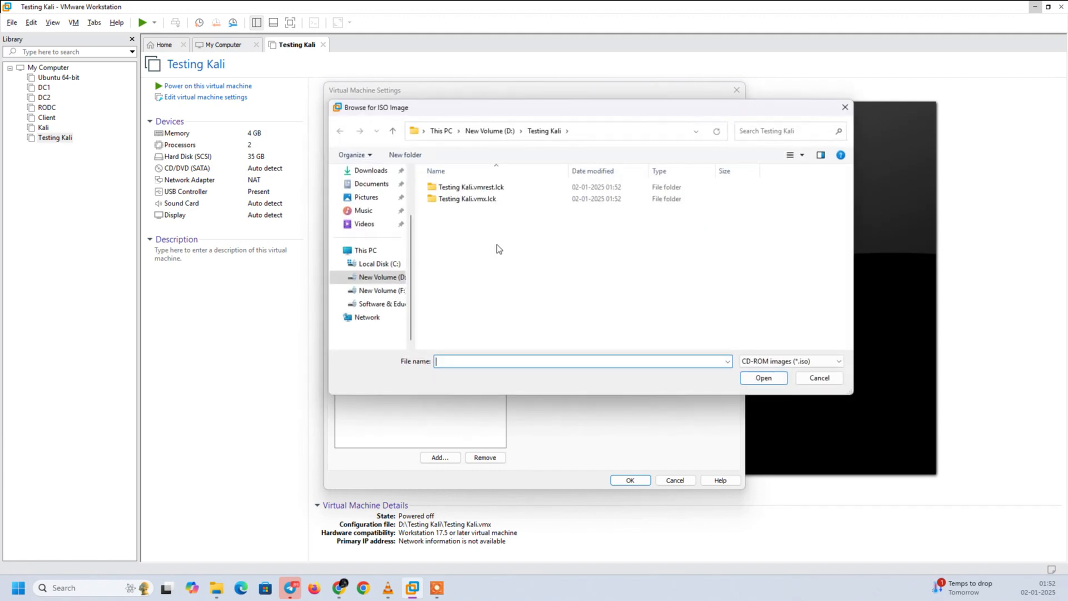
- Load kali-linux-2023.2-live-amd64 from L:\Software\cyberos as the ISO image and save the virtual machine settings
{"action": "left_click", "coordinate": [381, 290]}
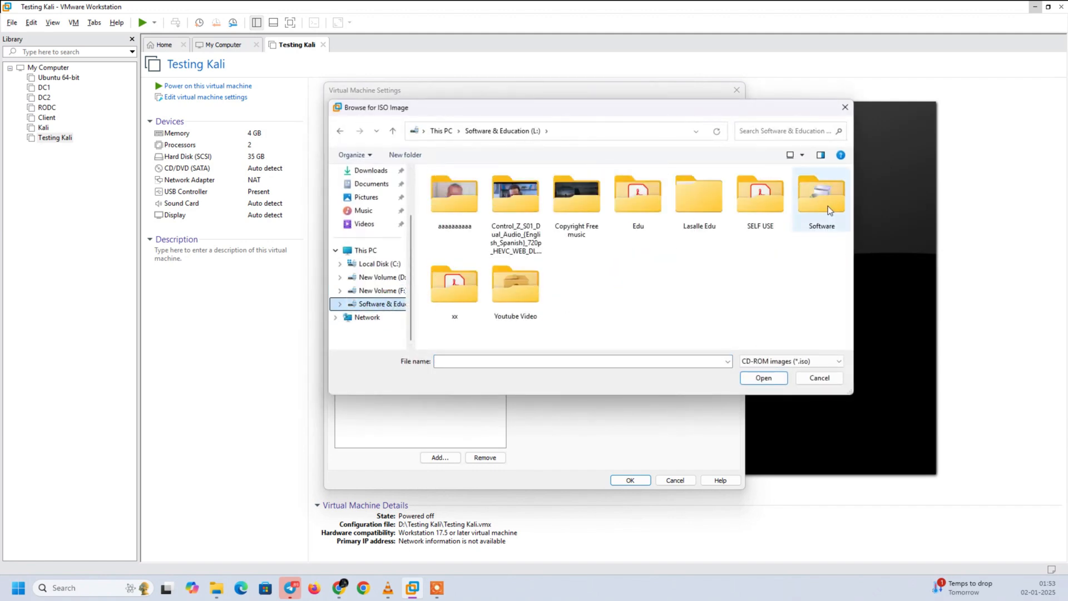
{"action": "double_click", "coordinate": [821, 198]}
{"action": "left_click", "coordinate": [473, 189]}
{"action": "double_click", "coordinate": [473, 189]}
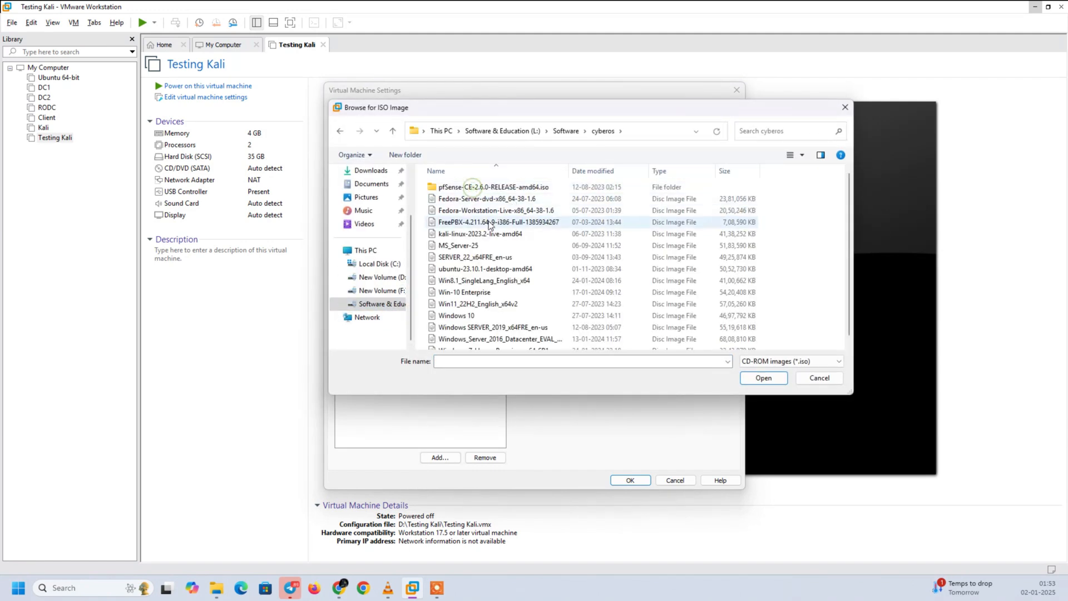
{"action": "left_click", "coordinate": [483, 234]}
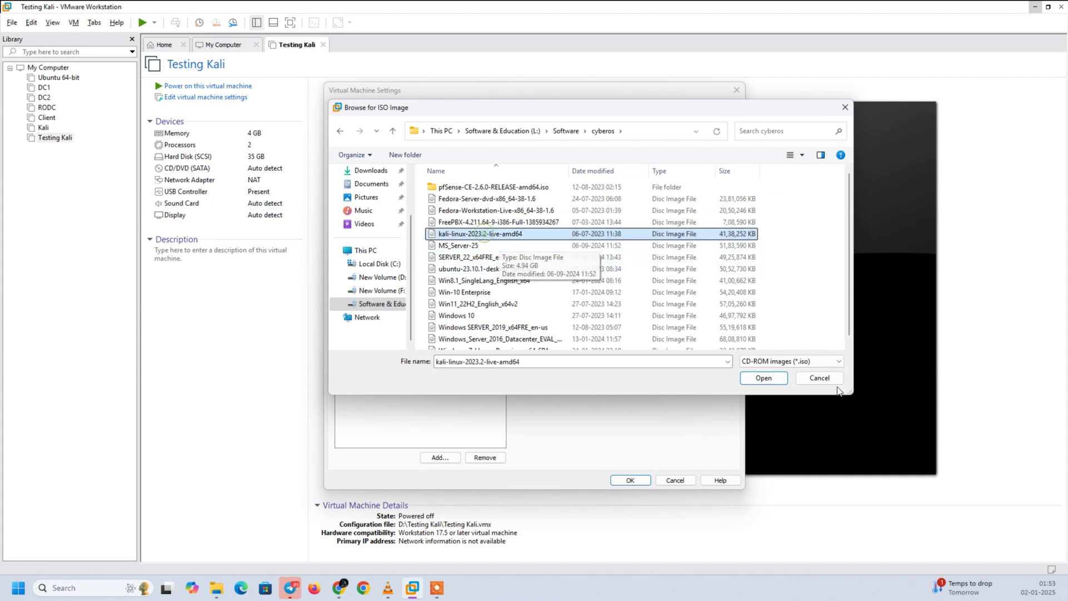
{"action": "left_click", "coordinate": [753, 377]}
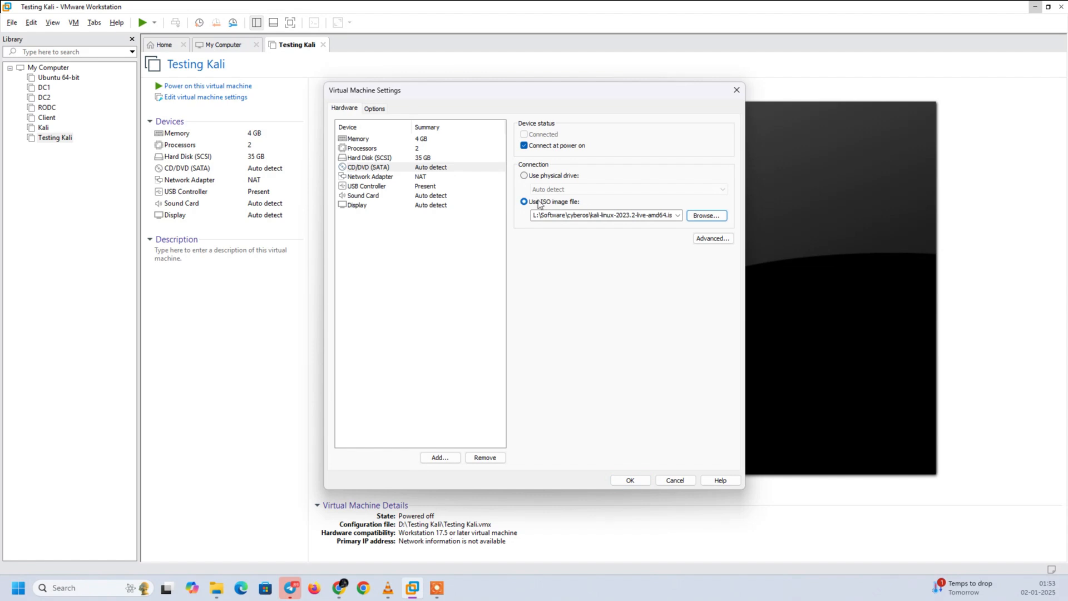
{"action": "left_click", "coordinate": [632, 477]}
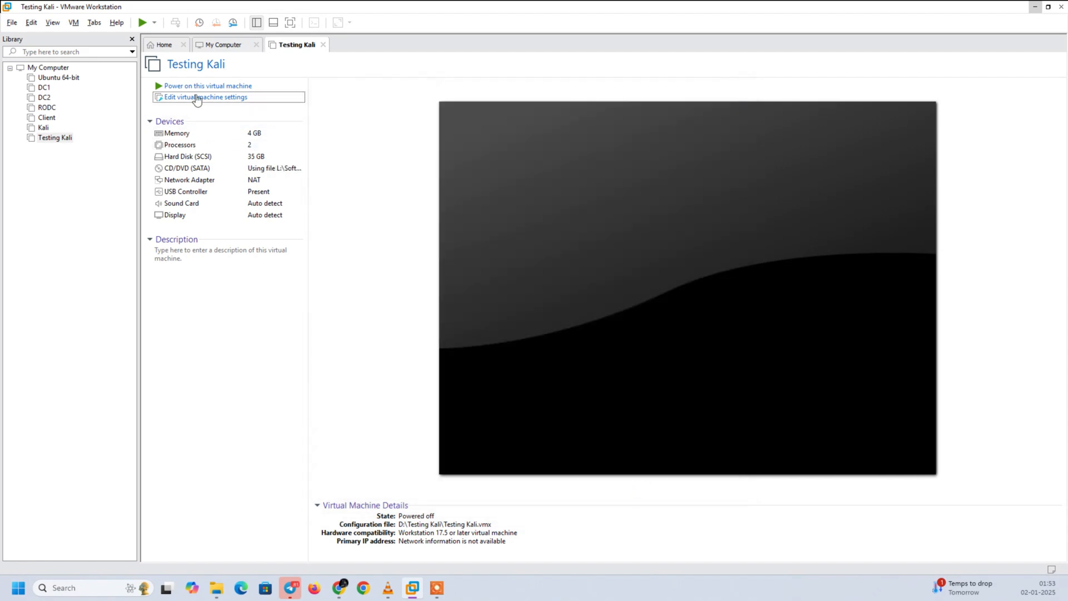
- Power on the Testing Kali virtual machine, show it in full screen, and direct input to its boot menu
{"action": "left_click", "coordinate": [202, 87]}
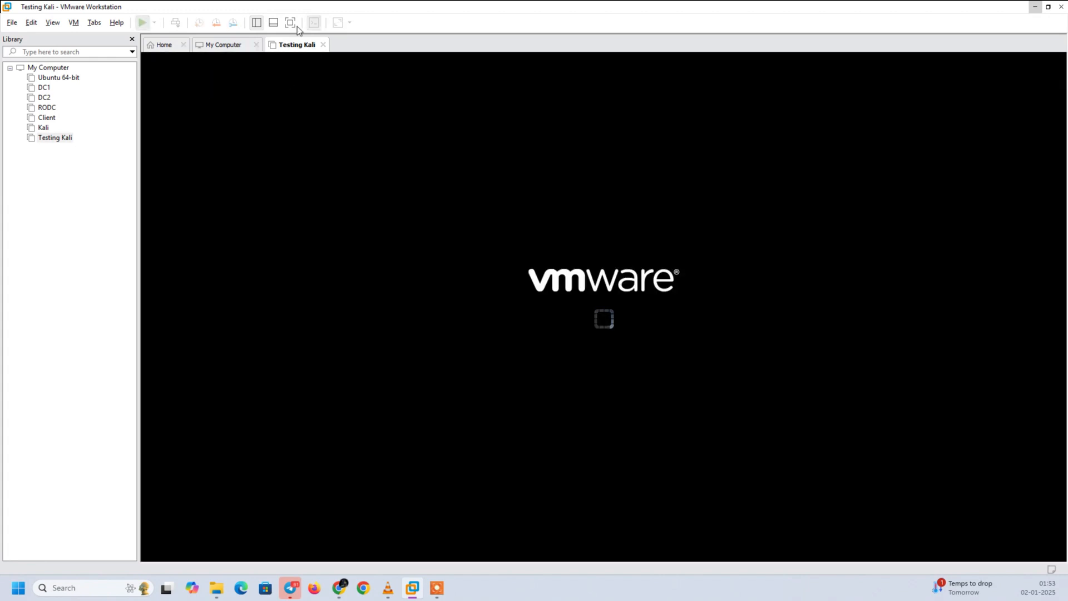
{"action": "left_click", "coordinate": [289, 22]}
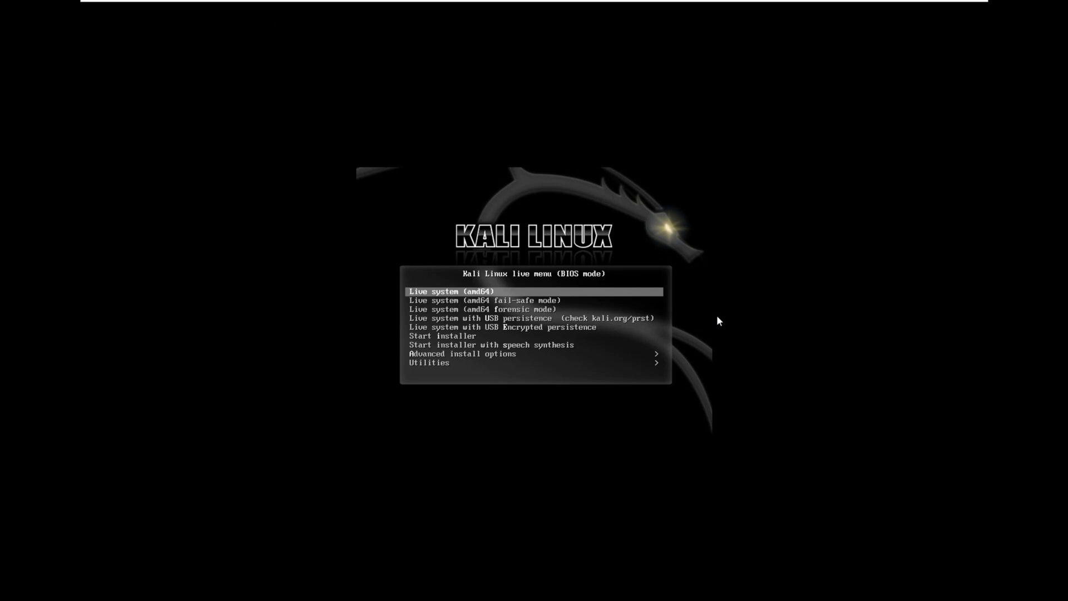
{"action": "left_click", "coordinate": [723, 315]}
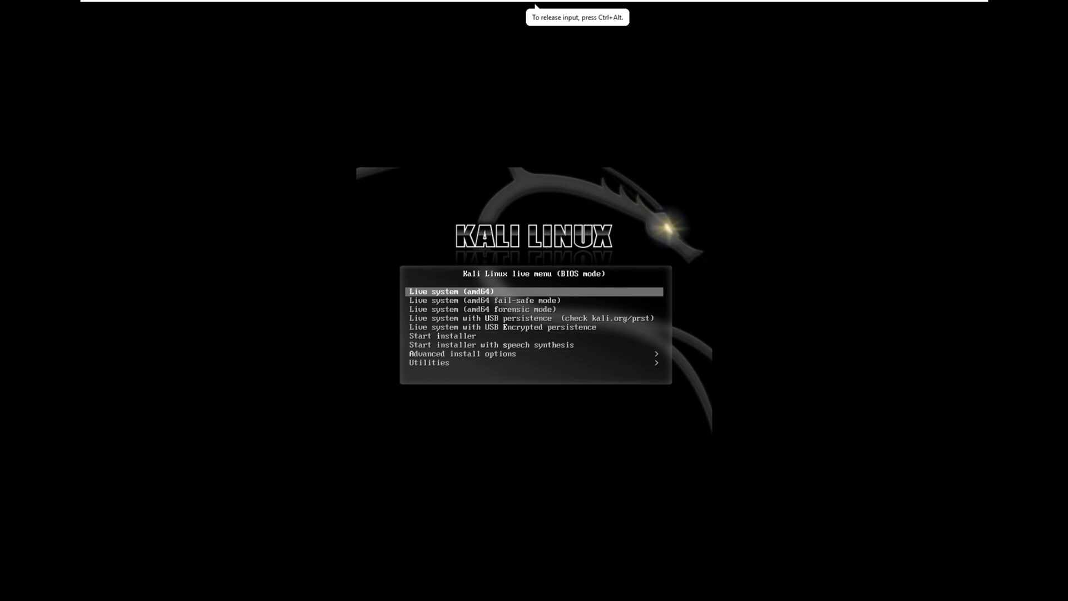
- Launch the Start installer option from the Kali Linux live boot menu
{"action": "key", "text": "Down"}
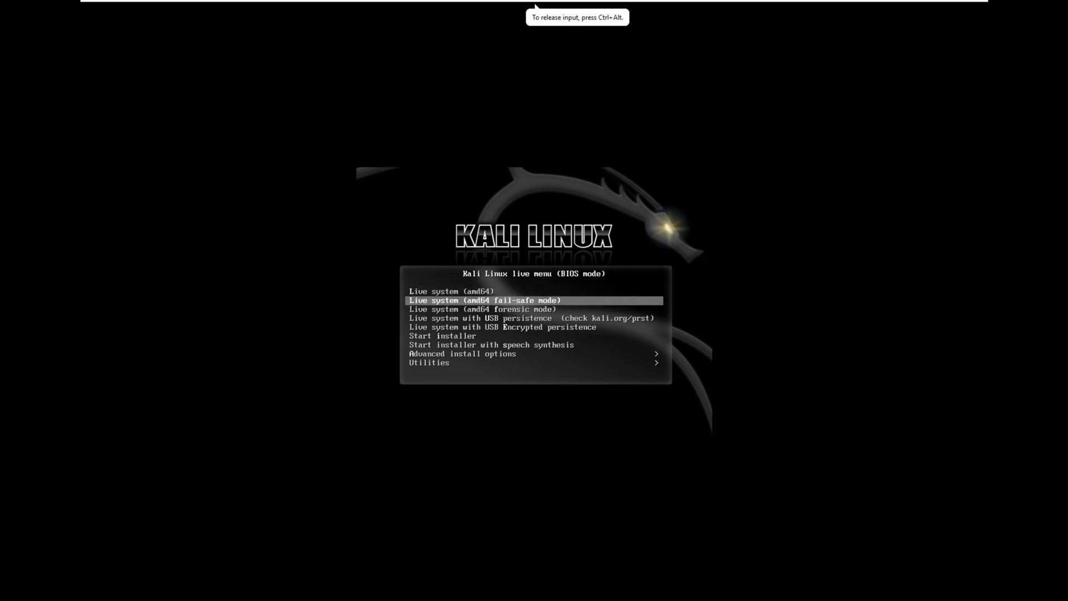
{"action": "key", "text": "Up"}
{"action": "key", "text": "Down"}
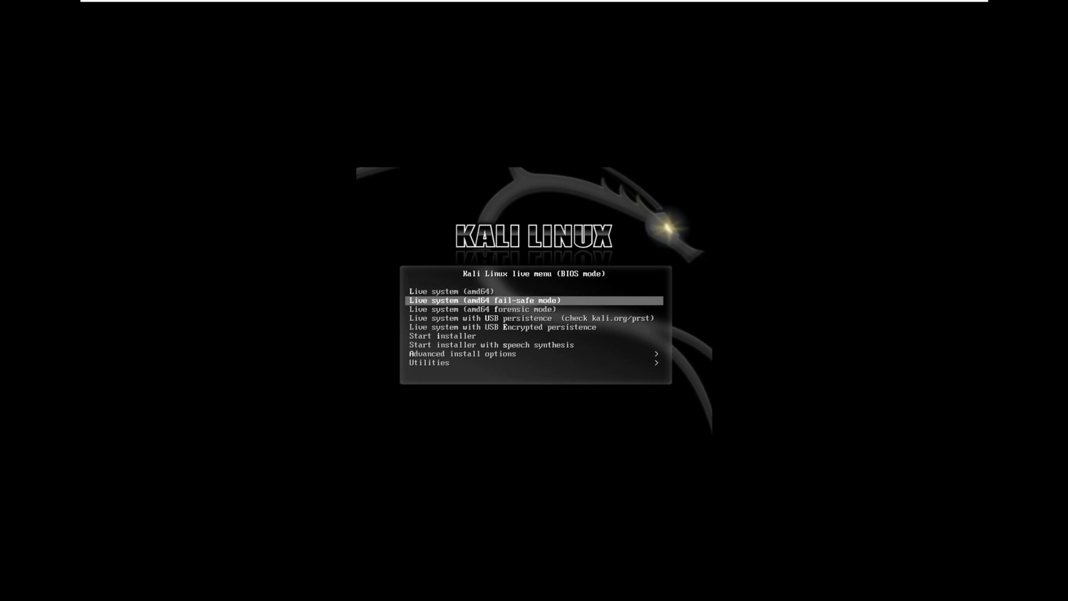
{"action": "key", "text": "Up"}
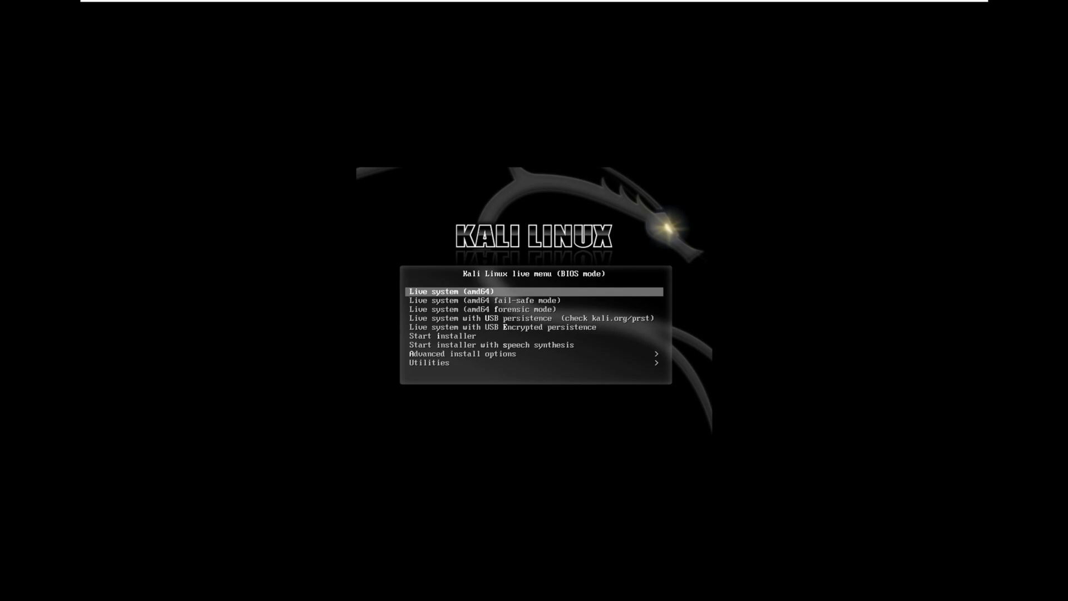
{"action": "key", "text": "Down"}
{"action": "key", "text": "Down"}
{"action": "key", "text": "Down"}
{"action": "key", "text": "Down"}
{"action": "key", "text": "Down"}
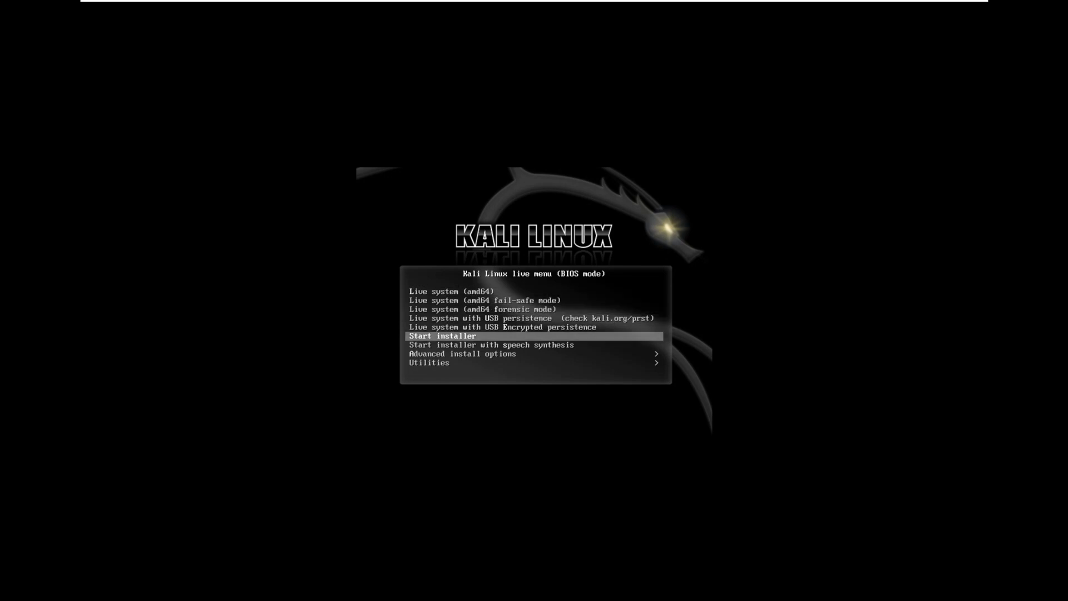
{"action": "key", "text": "Return"}
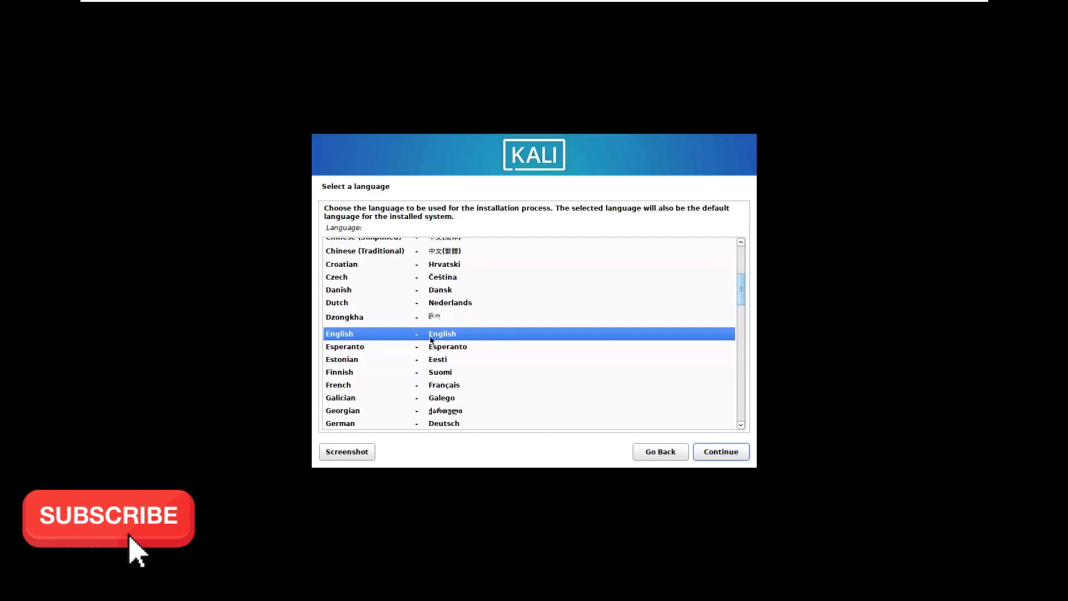
- Choose English as the installation language and continue to the location selection
{"action": "type", "text": "h"}
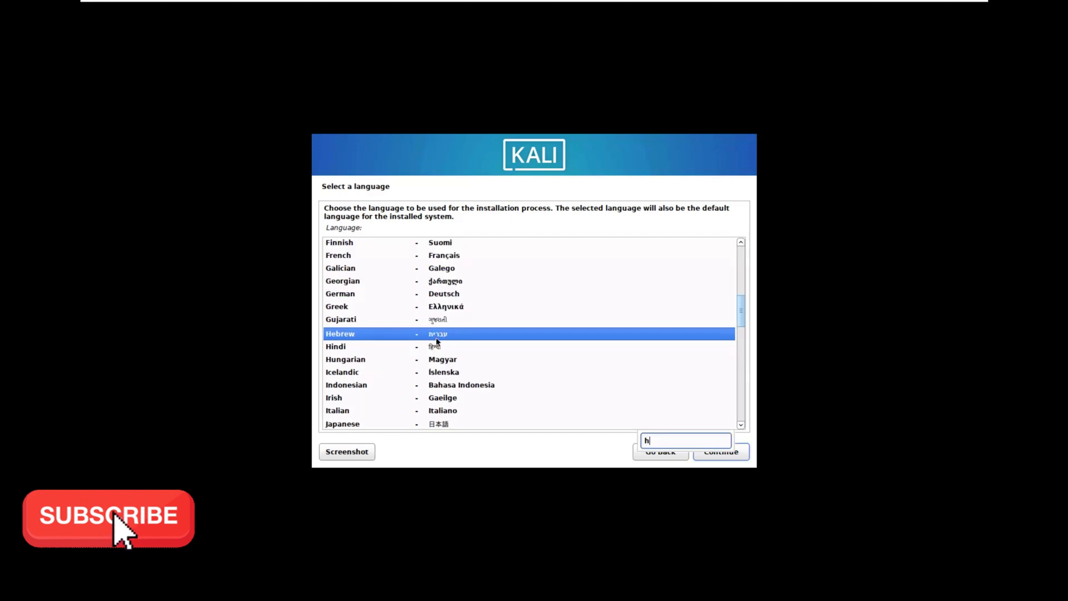
{"action": "type", "text": "e"}
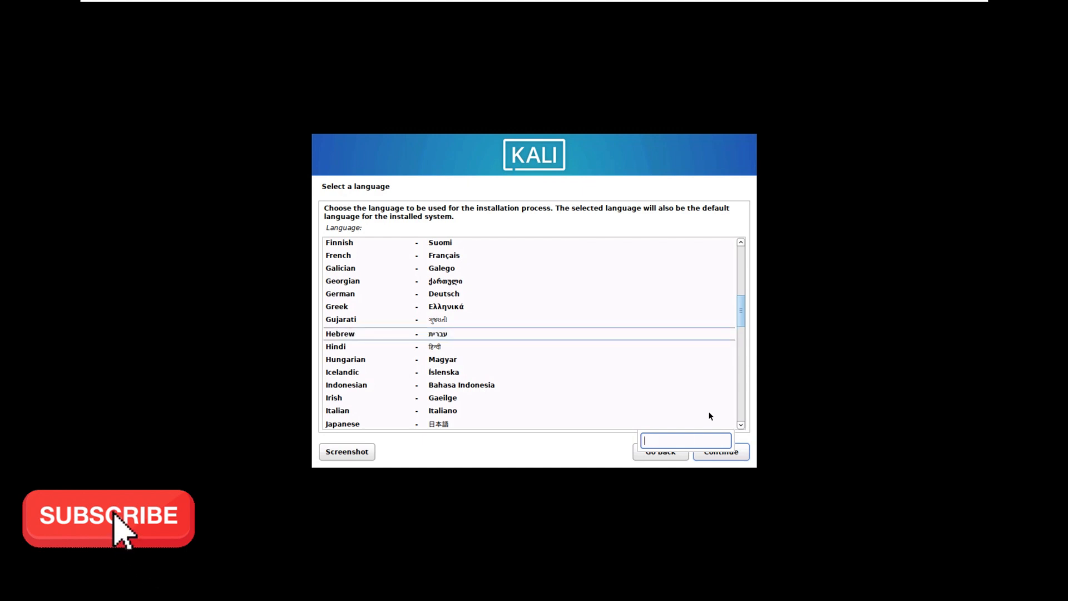
{"action": "type", "text": "e"}
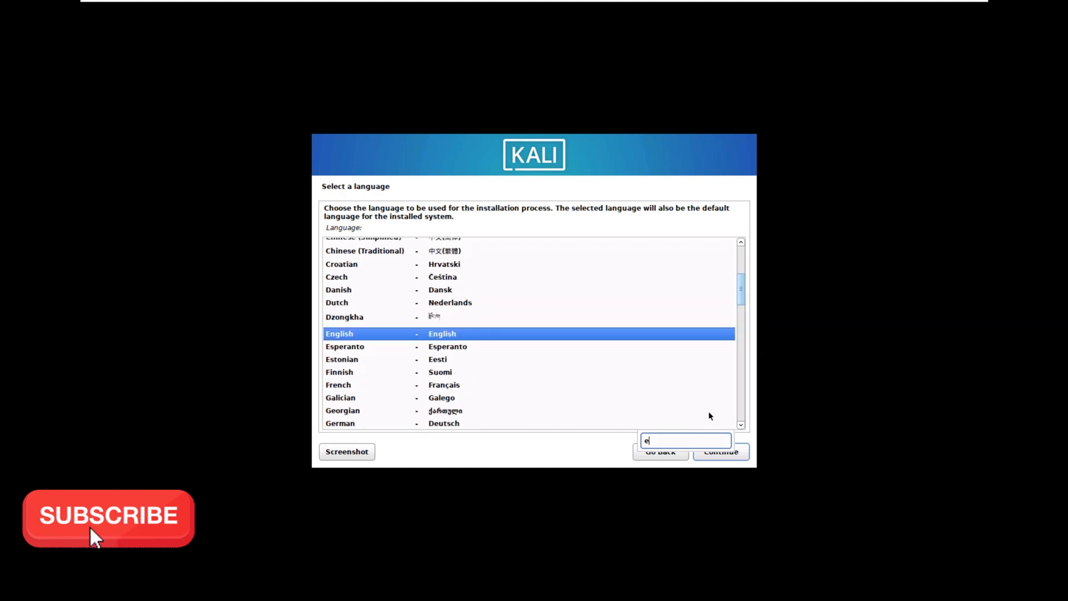
{"action": "left_click", "coordinate": [741, 457]}
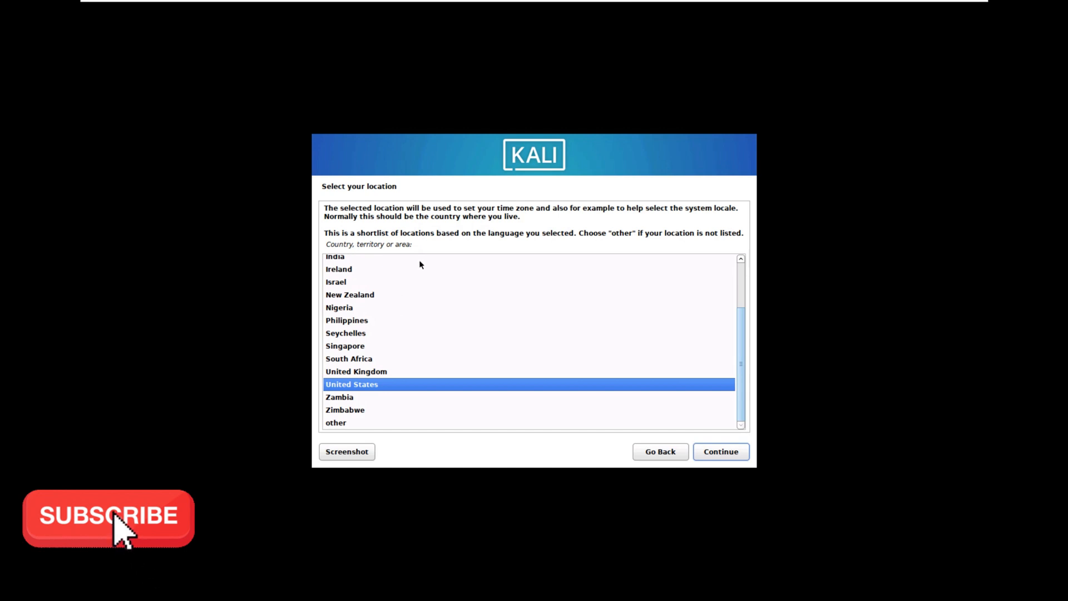
- Set the location to Canada and accept the American English keymap
{"action": "type", "text": "c"}
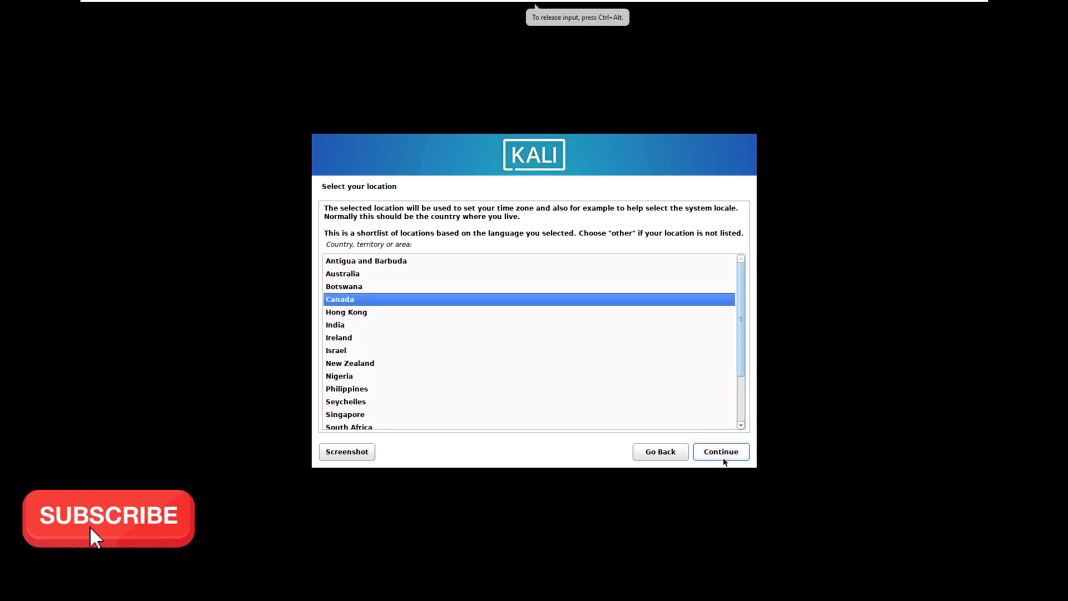
{"action": "left_click", "coordinate": [722, 454]}
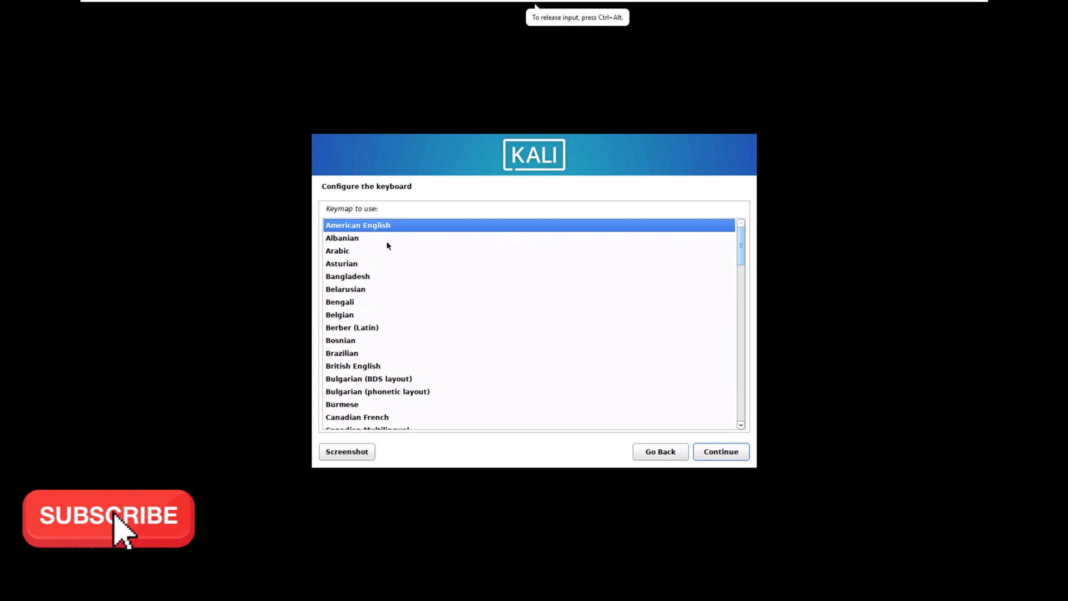
{"action": "left_click", "coordinate": [721, 454]}
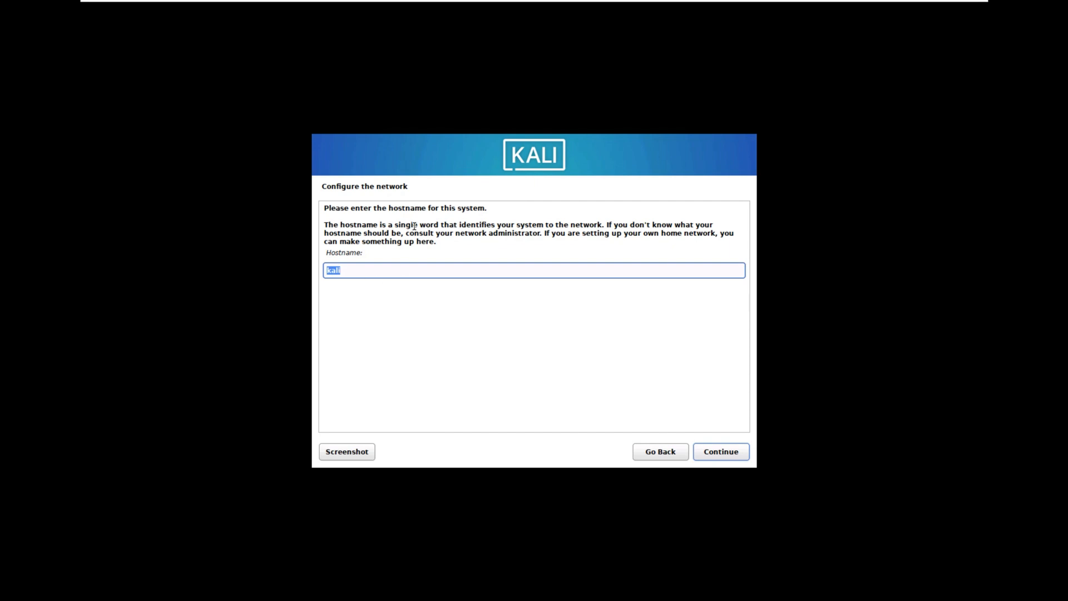
- Try to set the system's hostname to Testing_Kali, and go back to the hostname entry
{"action": "left_click", "coordinate": [366, 271]}
{"action": "key", "text": "BackSpace"}
{"action": "key", "text": "BackSpace"}
{"action": "key", "text": "BackSpace"}
{"action": "type", "text": "TestingK"}
{"action": "key", "text": "BackSpace"}
{"action": "type", "text": "_Kali"}
{"action": "left_click", "coordinate": [731, 455]}
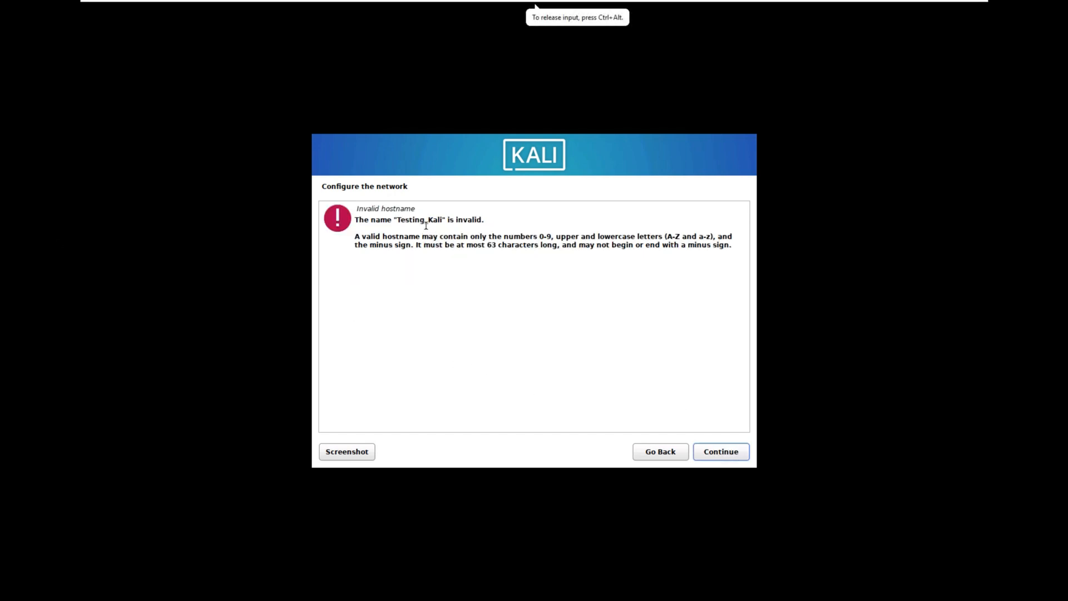
{"action": "left_click_drag", "start_coordinate": [424, 220], "coordinate": [431, 220]}
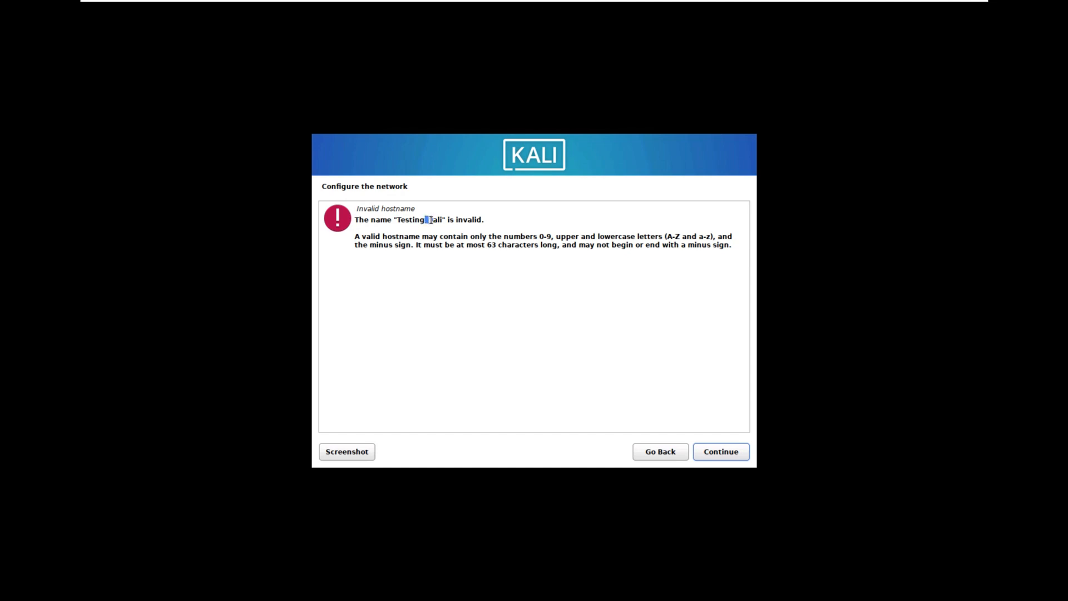
{"action": "left_click", "coordinate": [647, 453]}
- Set the system's hostname to TestingKali and continue to the domain name
{"action": "left_click", "coordinate": [354, 272]}
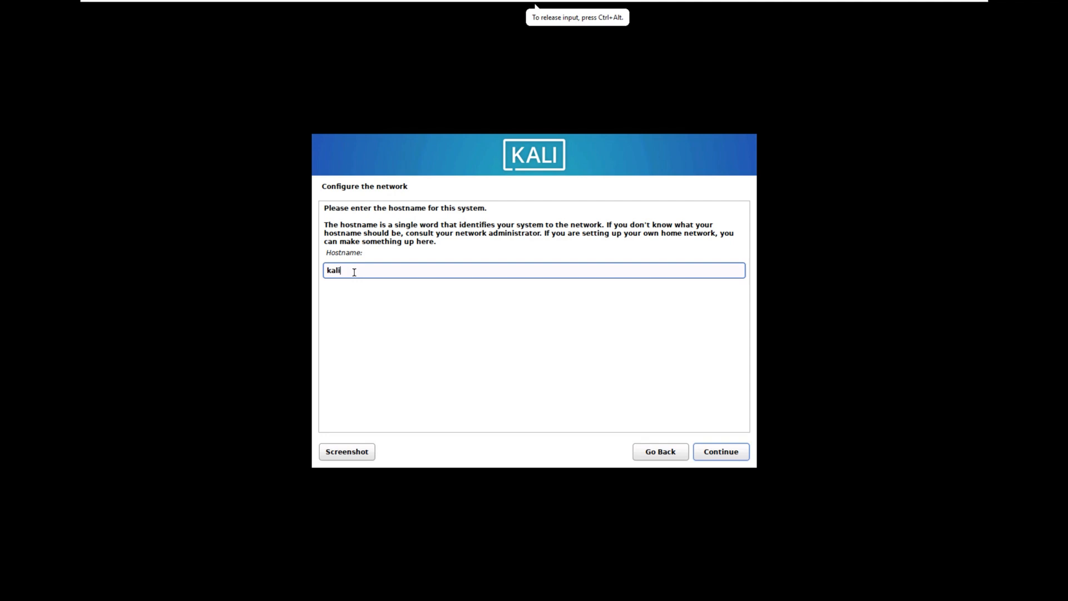
{"action": "key", "text": "BackSpace"}
{"action": "key", "text": "BackSpace"}
{"action": "key", "text": "BackSpace"}
{"action": "key", "text": "BackSpace"}
{"action": "type", "text": "Test"}
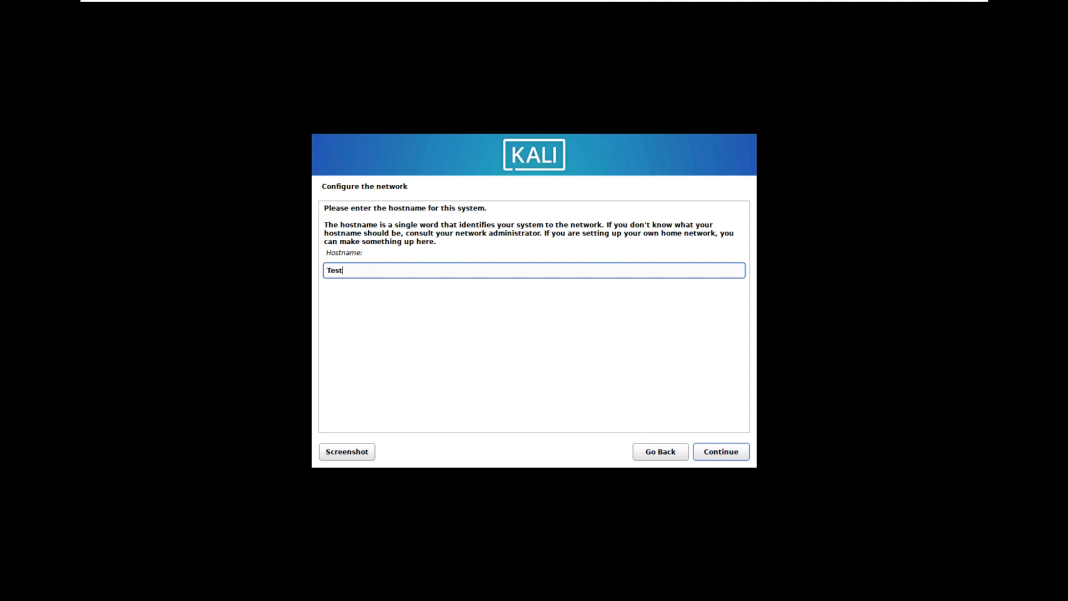
{"action": "type", "text": "ingKali"}
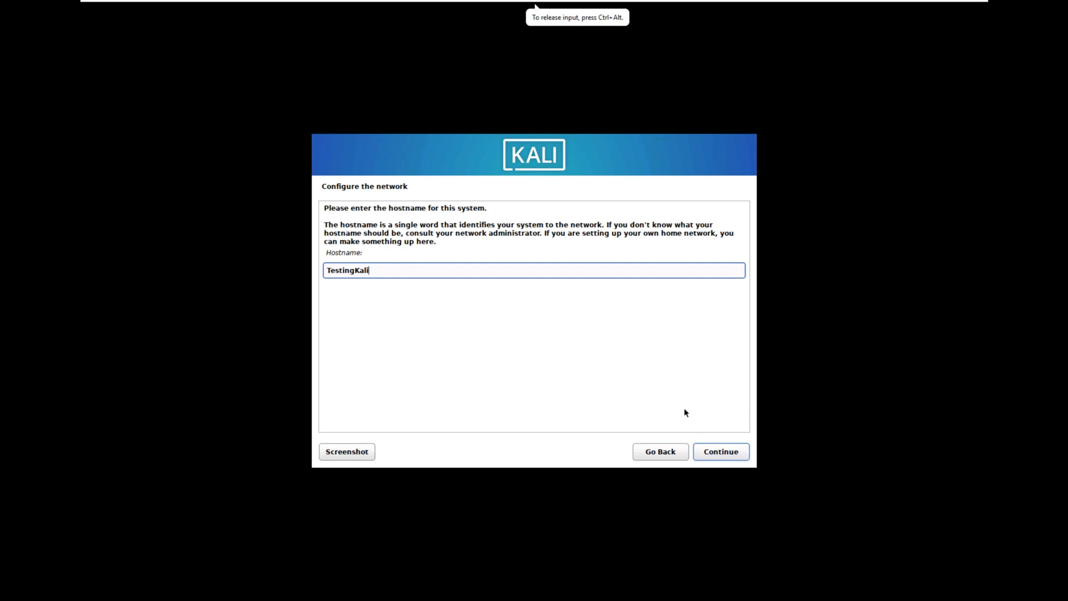
{"action": "left_click", "coordinate": [722, 449]}
{"action": "left_click", "coordinate": [249, 193]}
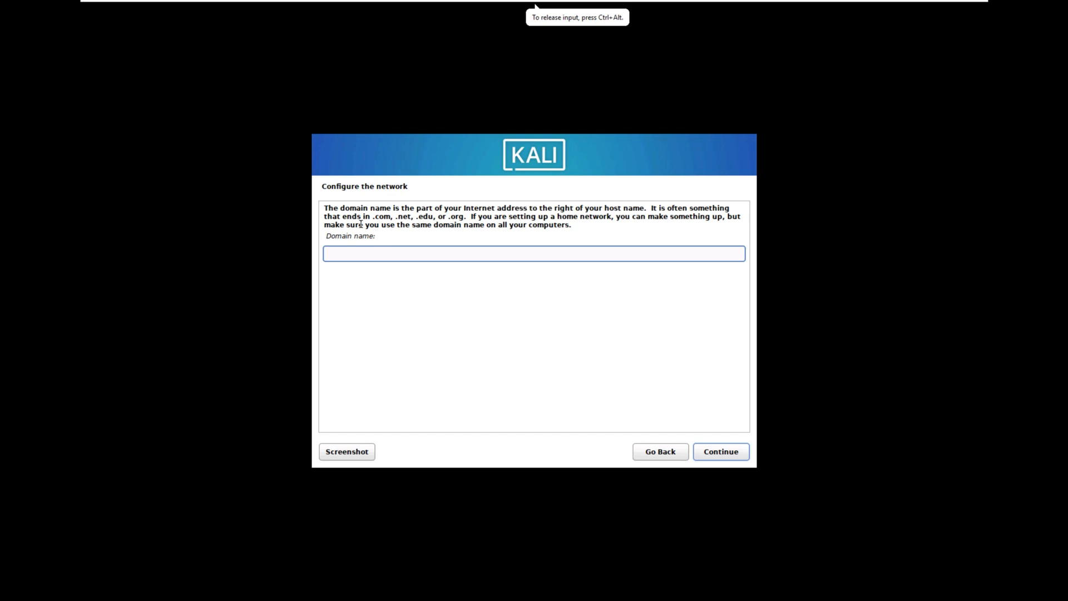
{"action": "left_click_drag", "start_coordinate": [361, 225], "coordinate": [505, 235]}
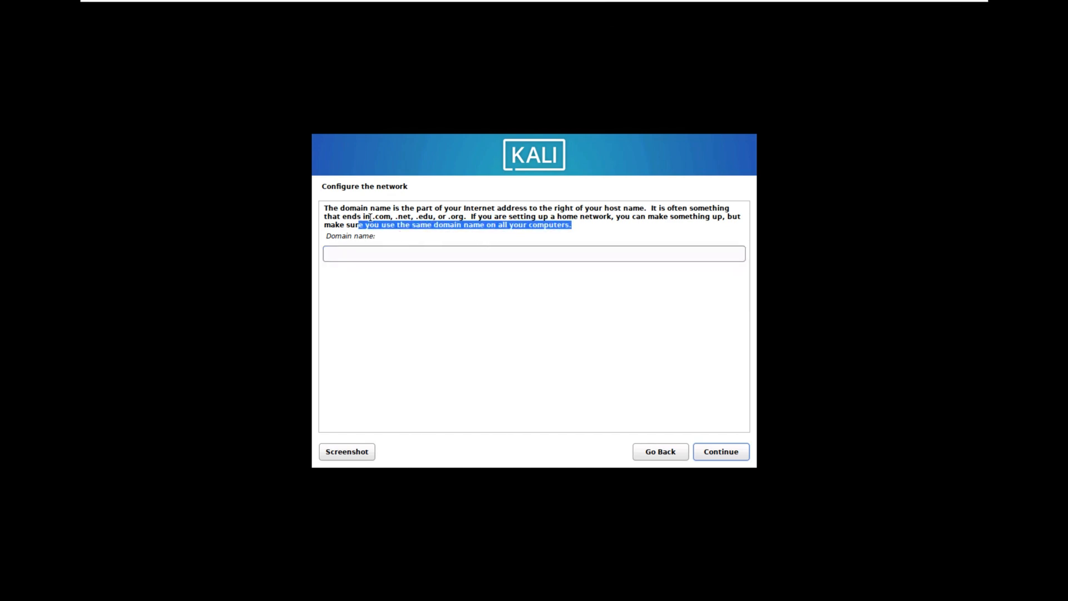
{"action": "left_click_drag", "start_coordinate": [374, 217], "coordinate": [444, 228]}
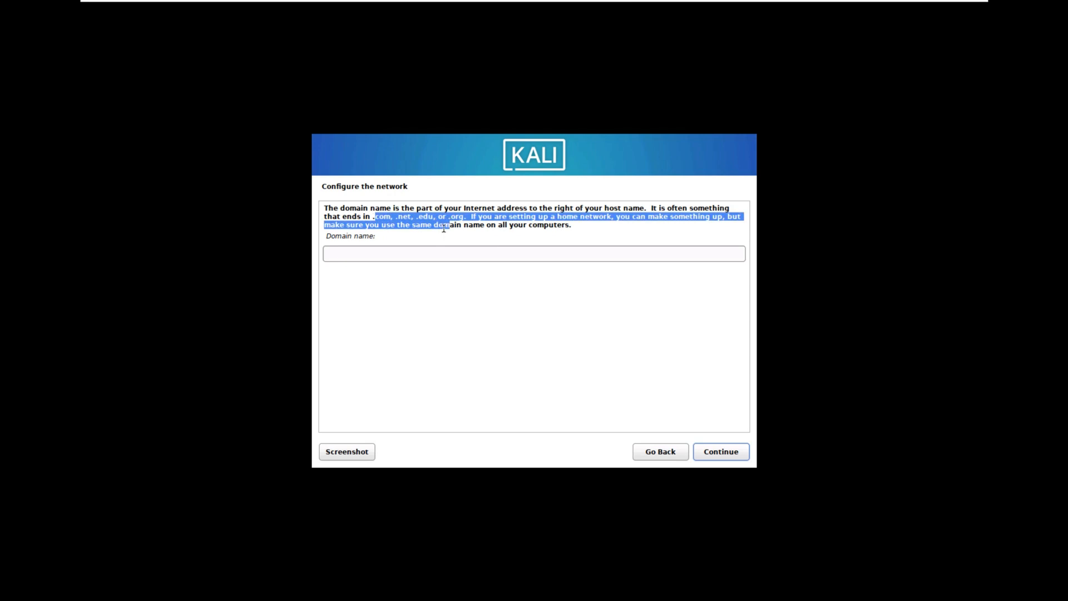
{"action": "left_click", "coordinate": [404, 222]}
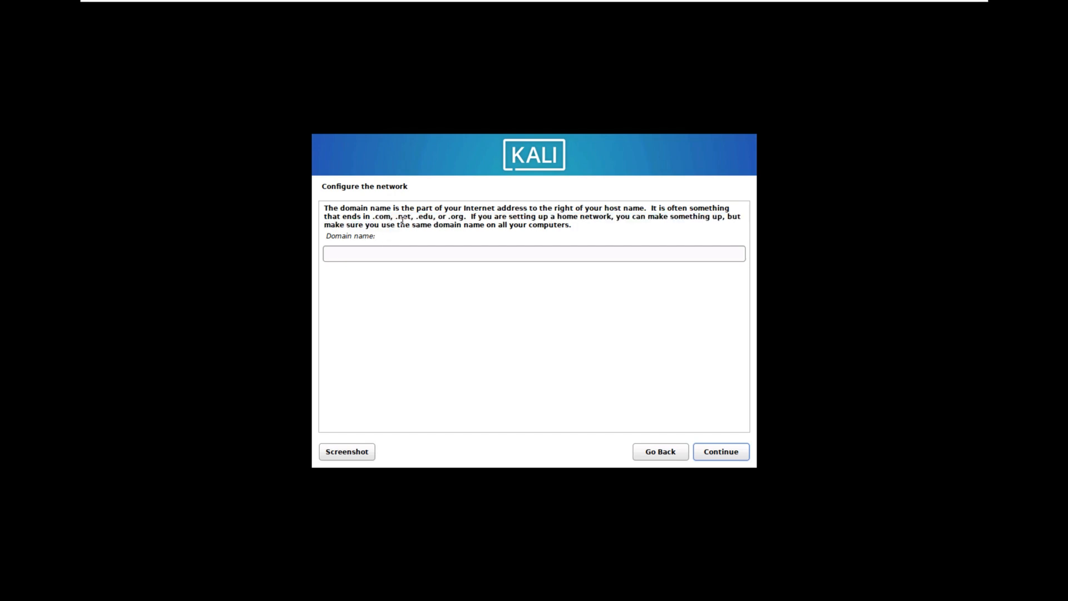
- Try abc.com and hktech.com as the domain name, and clear the entry again
{"action": "left_click", "coordinate": [361, 255]}
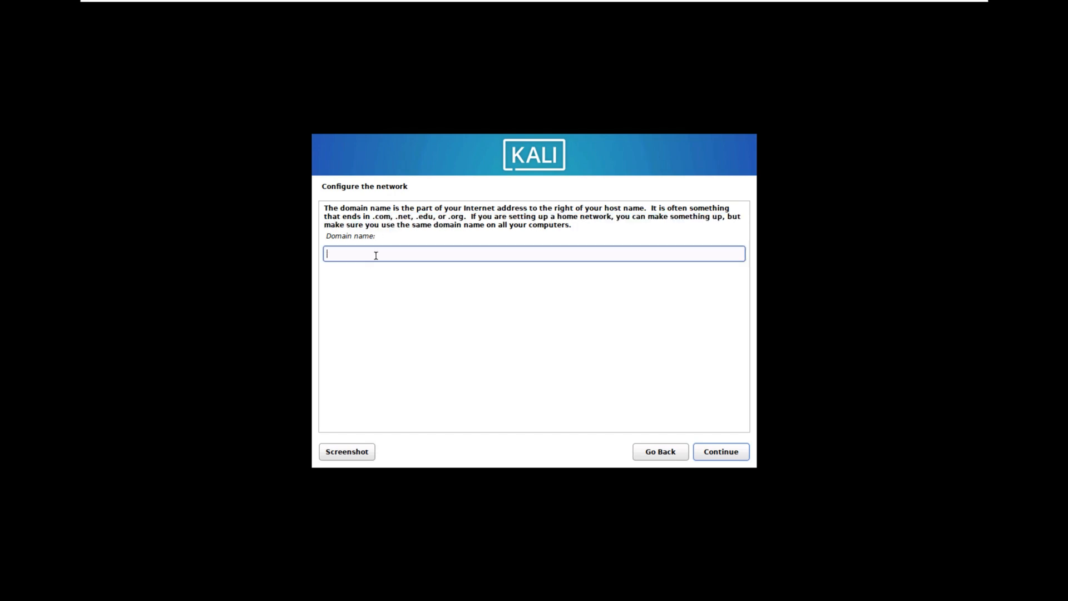
{"action": "type", "text": "abc.com"}
{"action": "key", "text": "BackSpace"}
{"action": "key", "text": "BackSpace"}
{"action": "key", "text": "BackSpace"}
{"action": "key", "text": "BackSpace"}
{"action": "key", "text": "BackSpace"}
{"action": "key", "text": "BackSpace"}
{"action": "key", "text": "BackSpace"}
{"action": "type", "text": "hktech"}
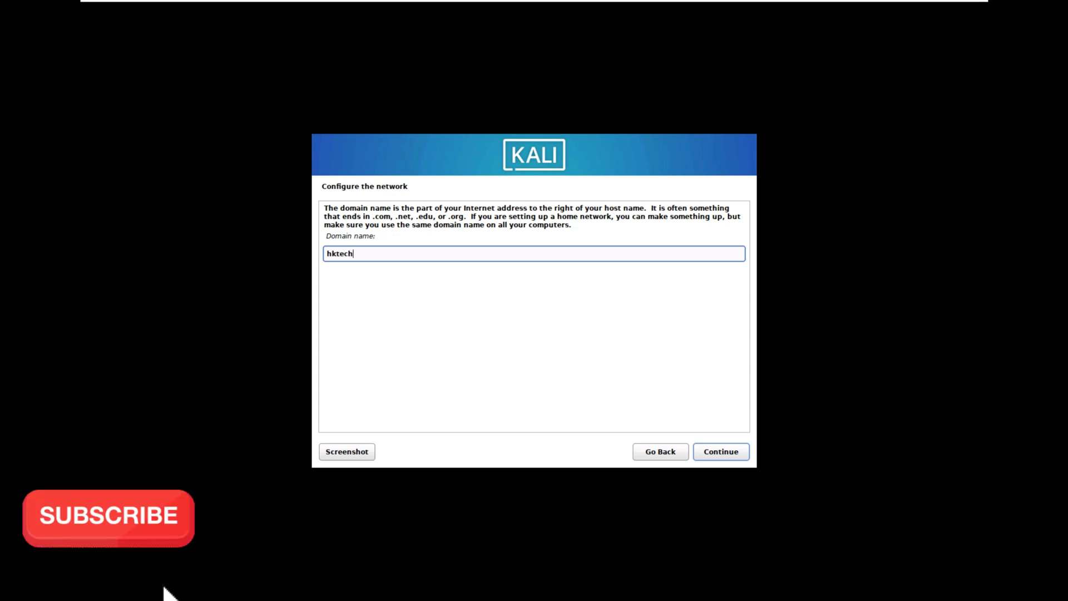
{"action": "type", "text": ".com"}
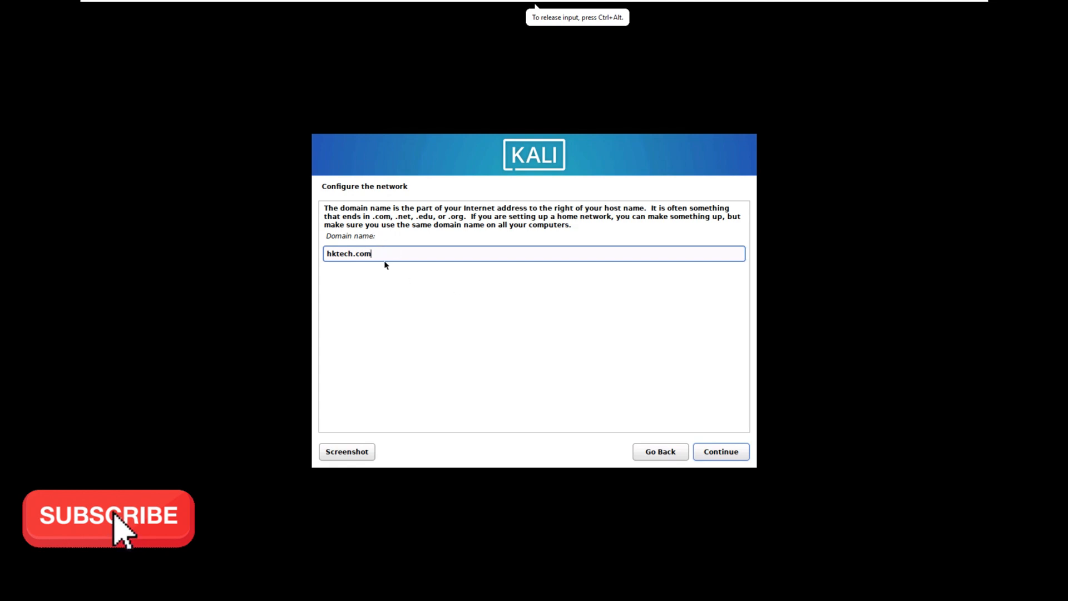
{"action": "key", "text": "ctrl+a"}
{"action": "key", "text": "BackSpace"}
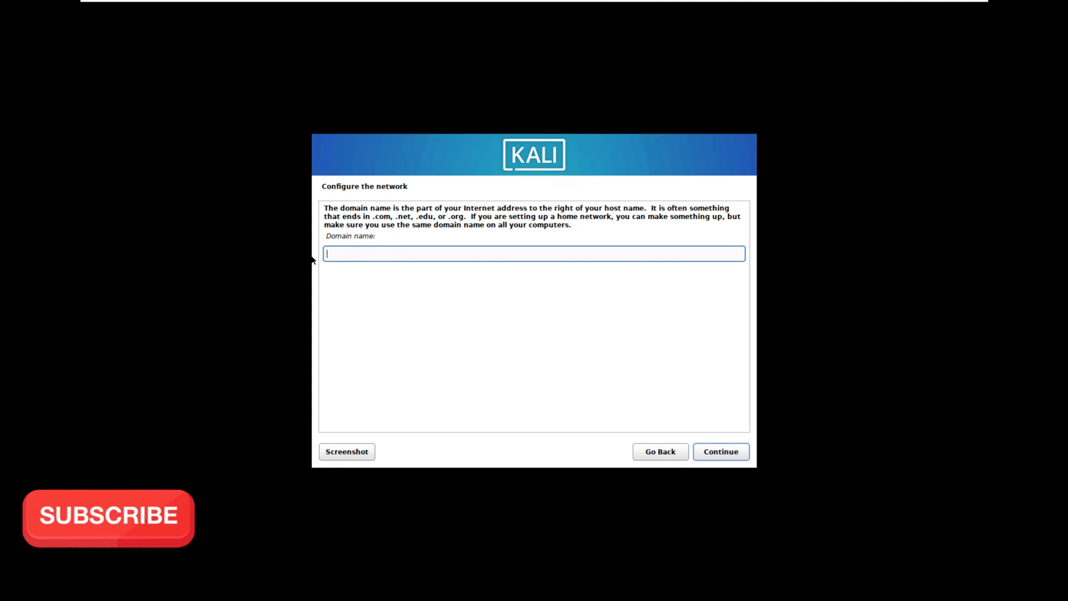
- Leave the domain name blank and set up the new user with user1 as both full name and username
{"action": "left_click", "coordinate": [739, 452]}
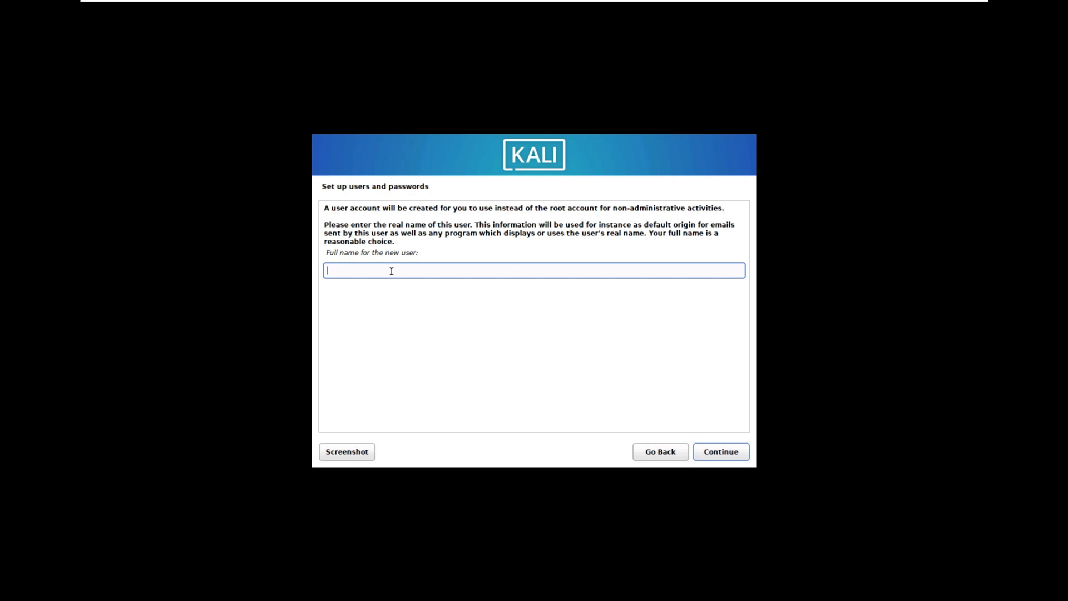
{"action": "type", "text": "user1"}
{"action": "key", "text": "Return"}
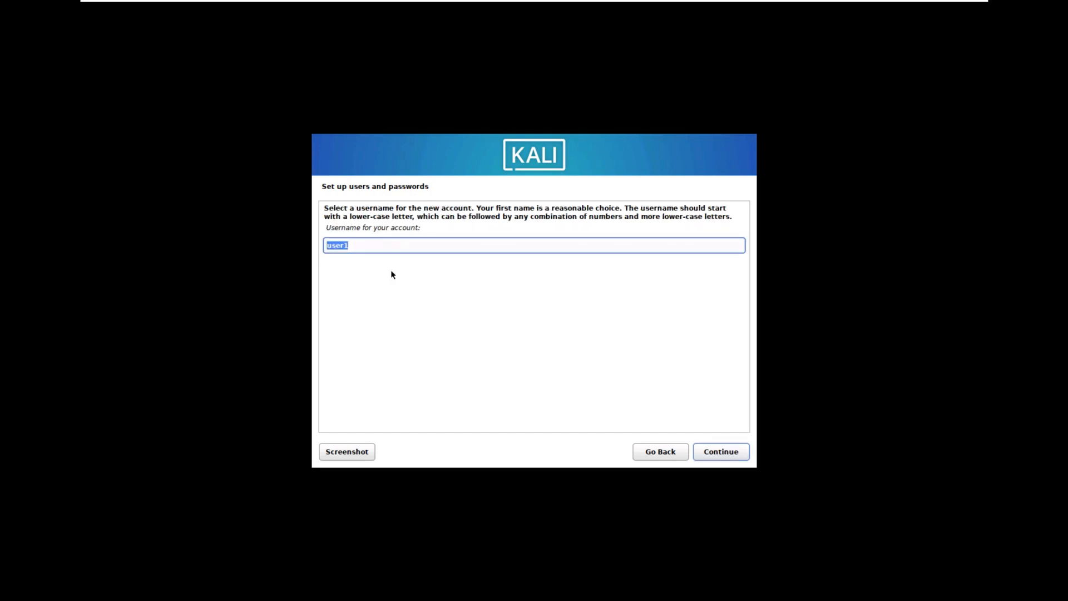
{"action": "key", "text": "Return"}
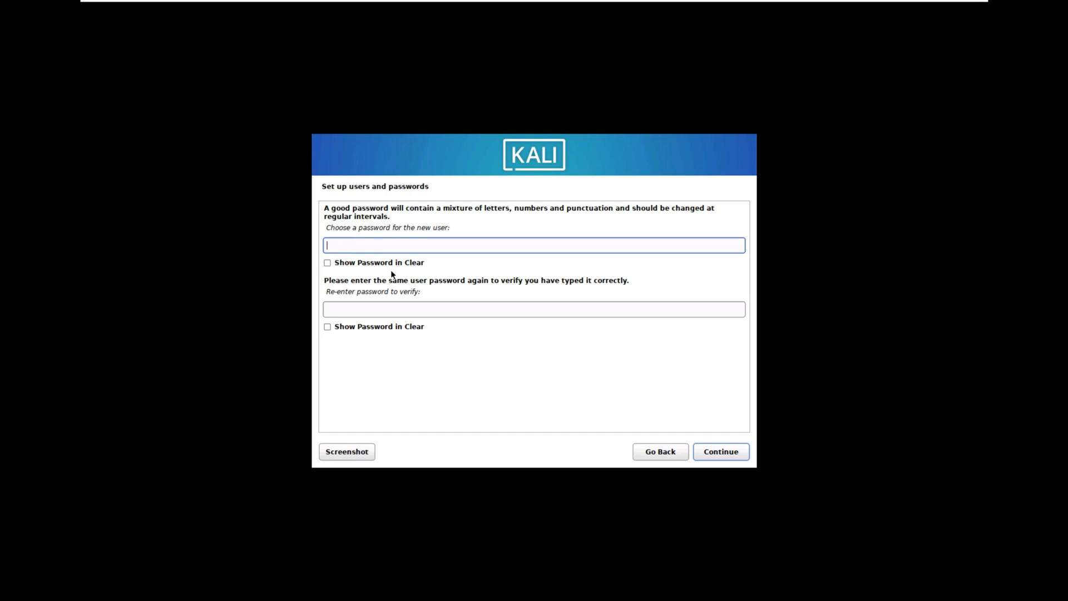
- Try to submit the new user's password with the verification field left empty
{"action": "type", "text": "ka●●●●●●"}
{"action": "key", "text": "Tab"}
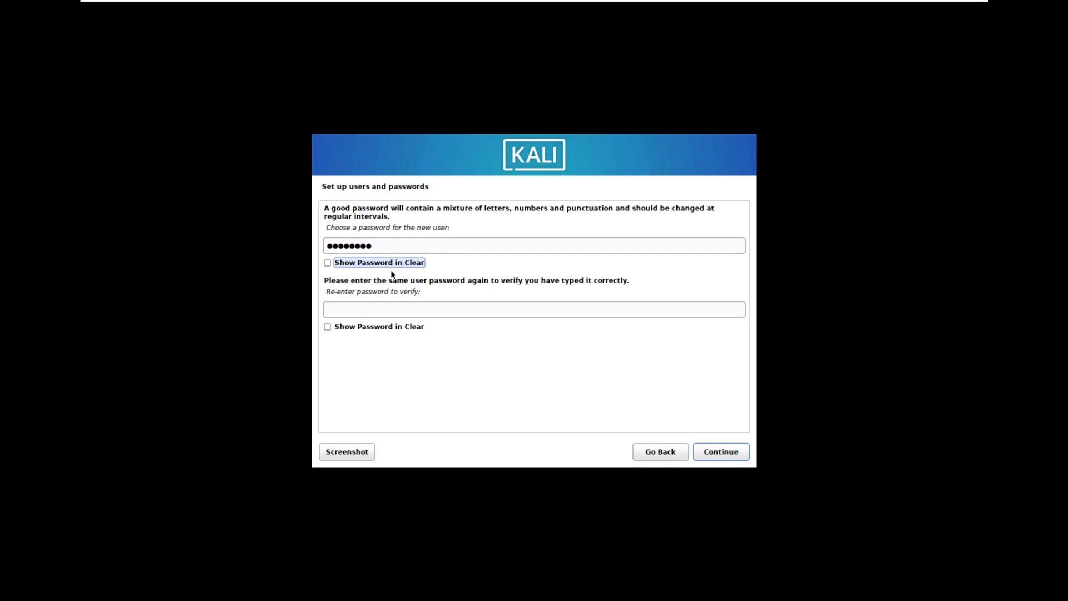
{"action": "key", "text": "Return"}
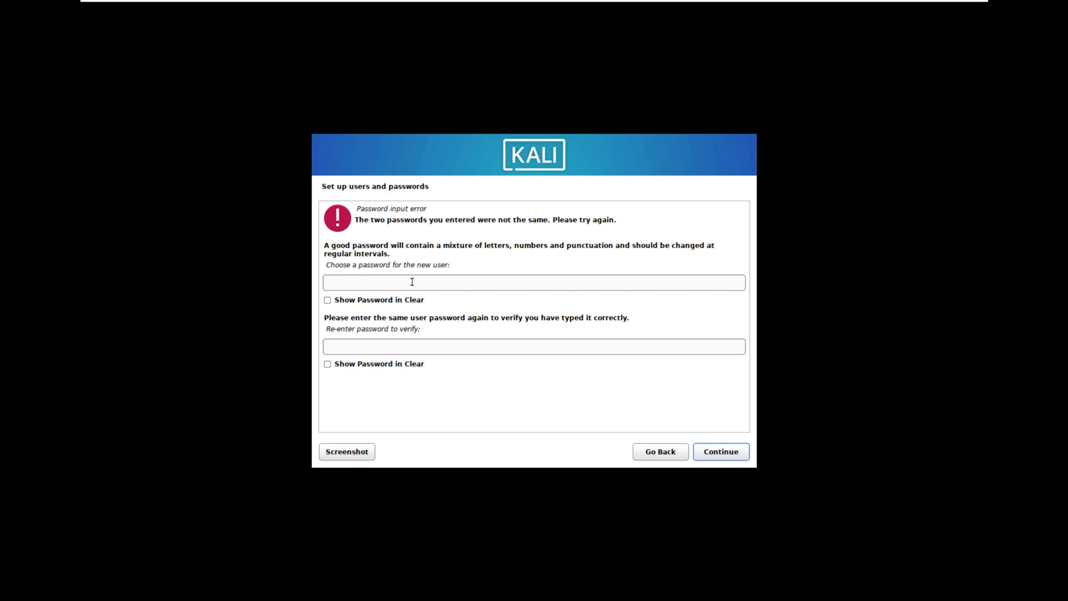
- Enter the new user's password, repeat it in the verification field, and continue to the clock configuration
{"action": "left_click", "coordinate": [411, 282]}
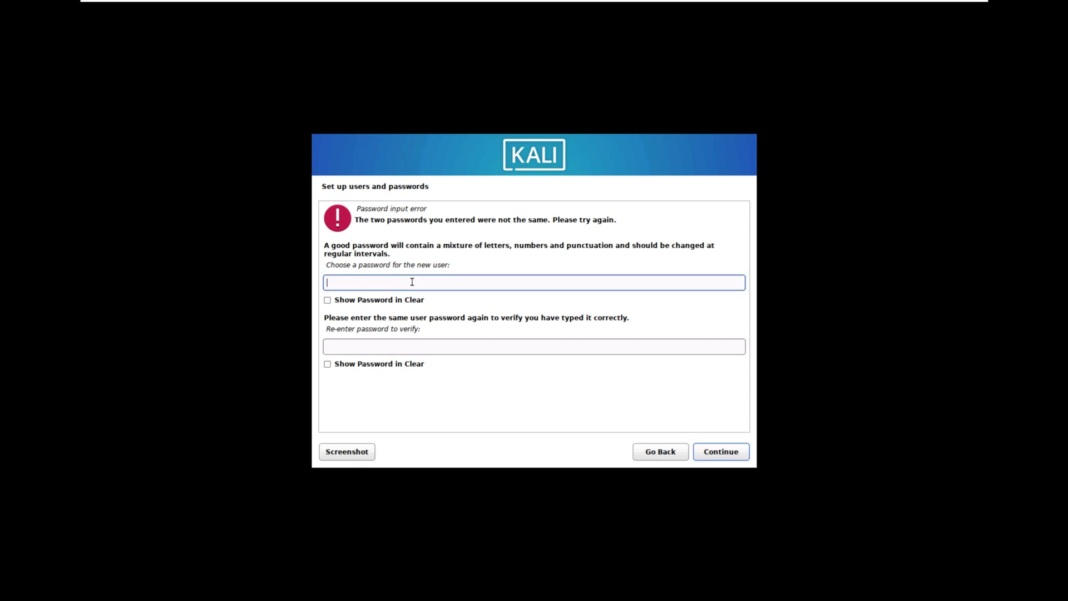
{"action": "type", "text": "●●●●●●●●"}
{"action": "key", "text": "Tab"}
{"action": "key", "text": "Tab"}
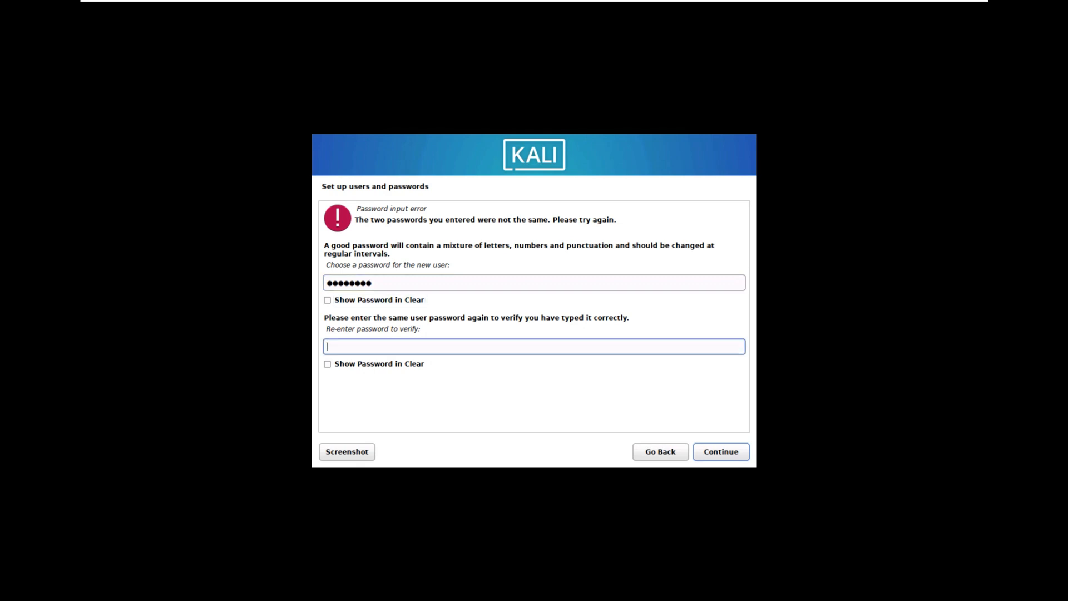
{"action": "type", "text": "●●●●●●●●"}
{"action": "key", "text": "Return"}
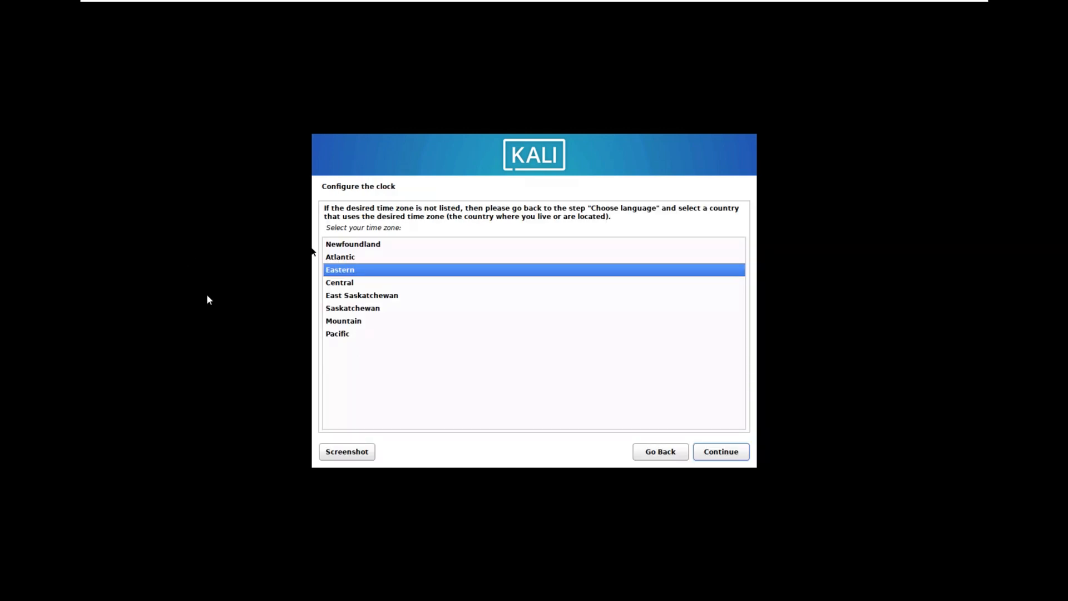
- Set the time zone to Central and proceed to the choice of disk partitioning method
{"action": "left_click", "coordinate": [165, 301]}
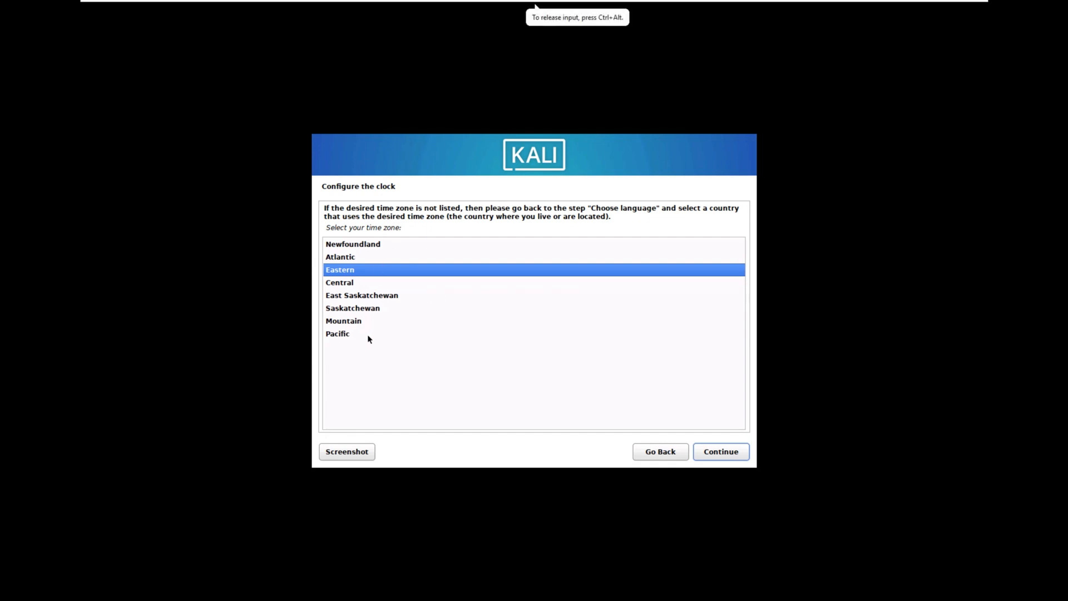
{"action": "left_click", "coordinate": [369, 283]}
{"action": "left_click", "coordinate": [727, 455]}
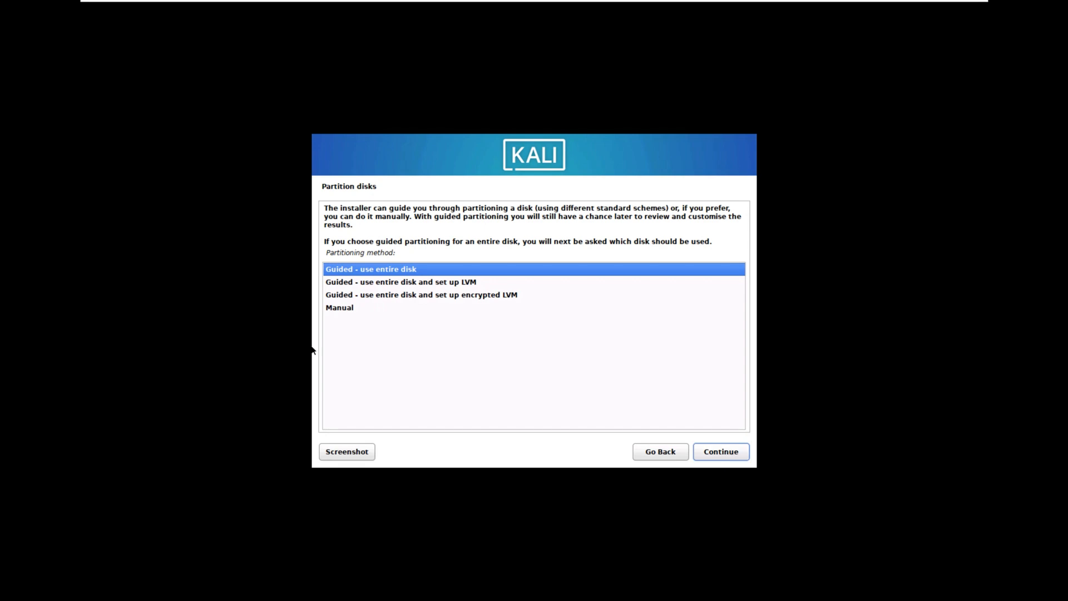
{"action": "left_click", "coordinate": [259, 255]}
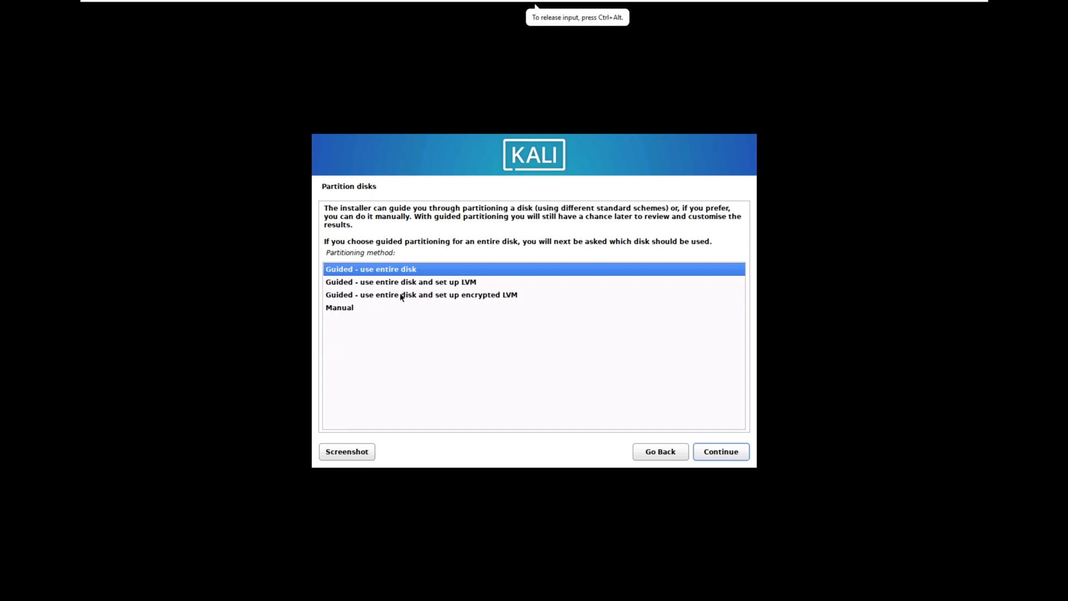
{"action": "left_click", "coordinate": [393, 269]}
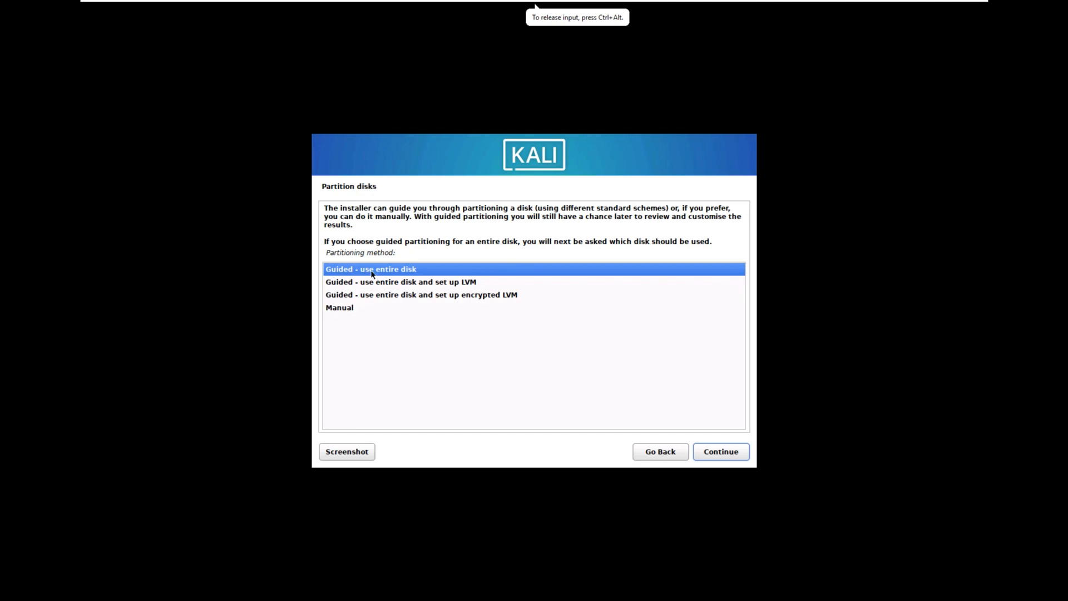
{"action": "left_click", "coordinate": [724, 456]}
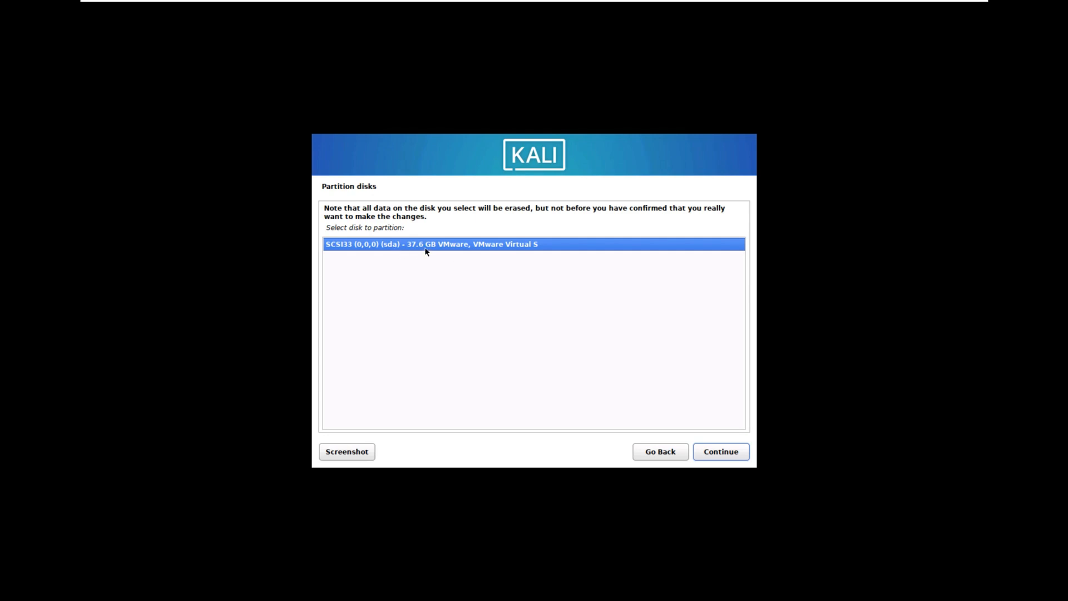
{"action": "left_click", "coordinate": [658, 456]}
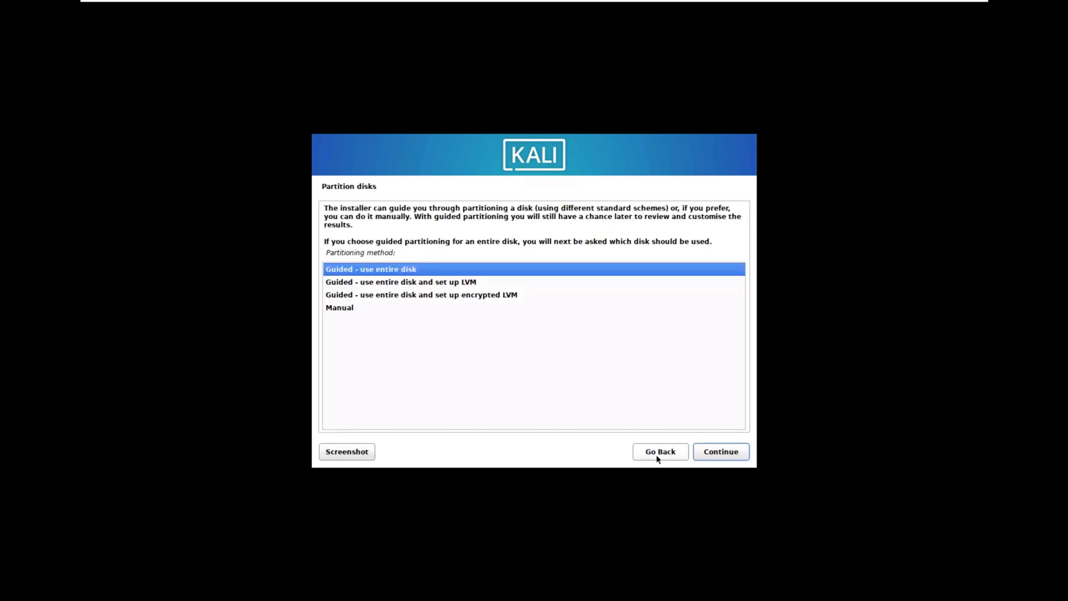
- Choose the Manual partitioning method and create a new empty partition table on the SCSI33 (sda) disk
{"action": "left_click", "coordinate": [350, 310]}
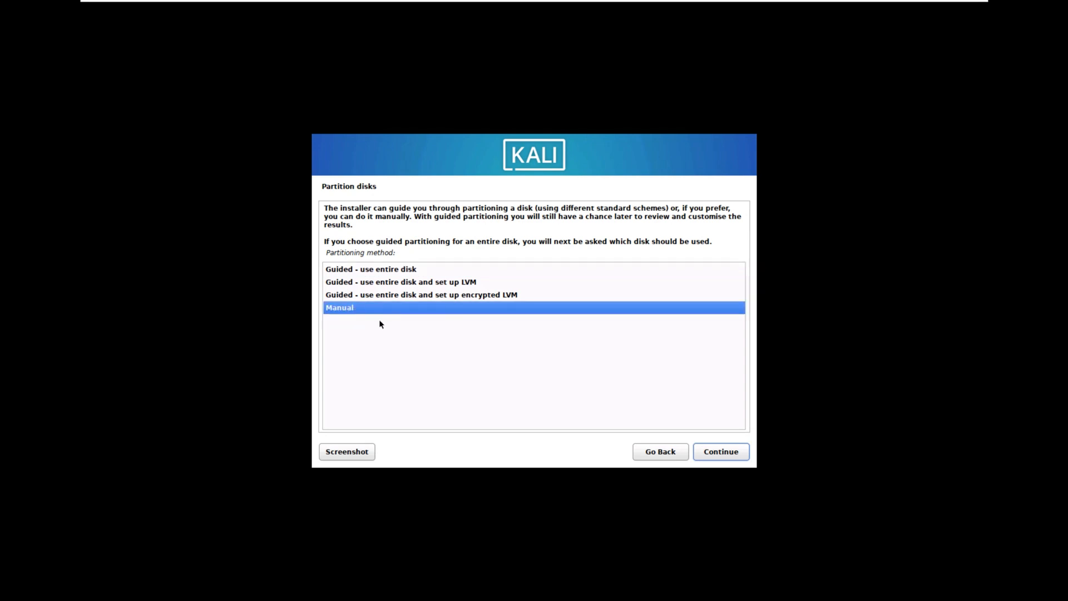
{"action": "left_click", "coordinate": [722, 453]}
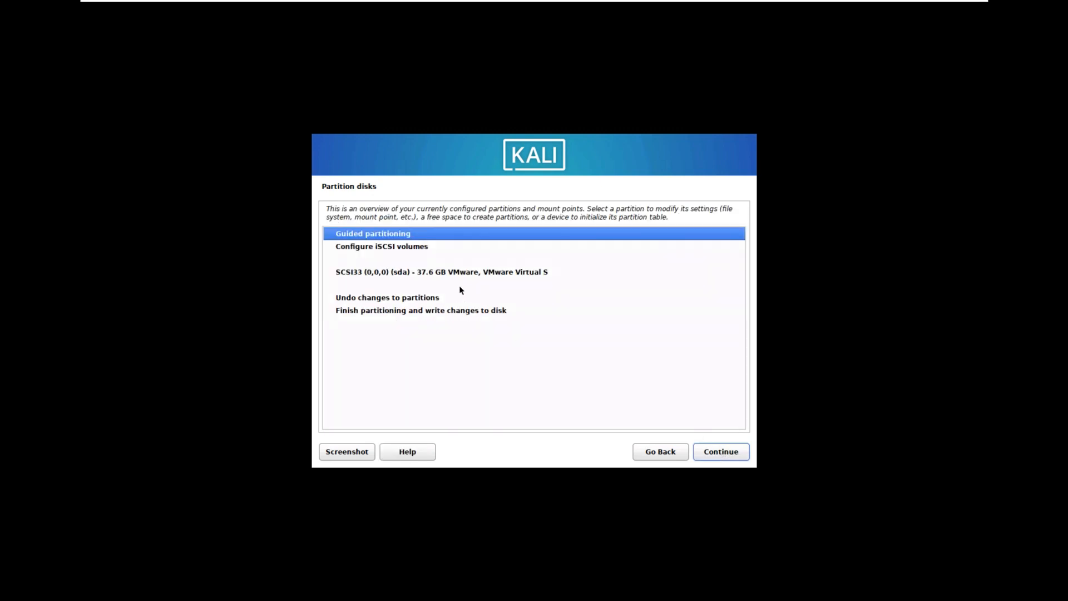
{"action": "left_click", "coordinate": [445, 273]}
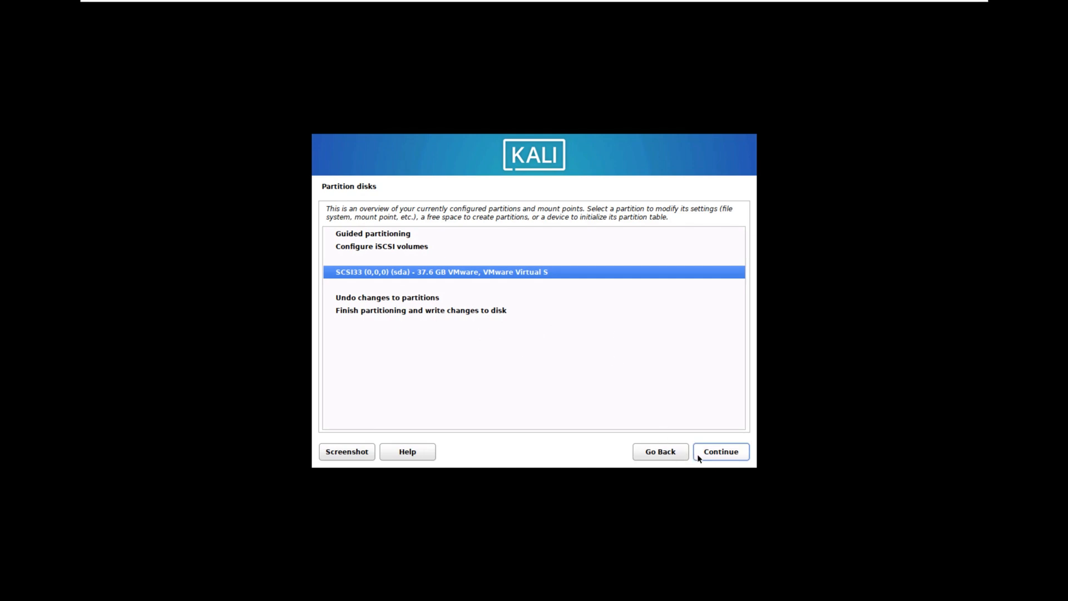
{"action": "left_click", "coordinate": [720, 453]}
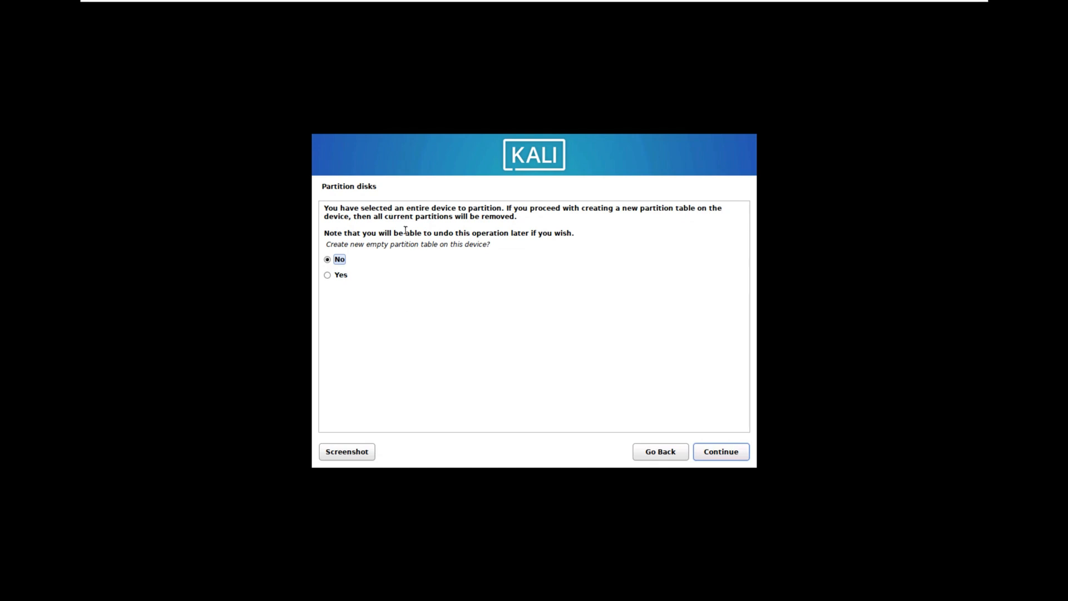
{"action": "left_click_drag", "start_coordinate": [338, 246], "coordinate": [380, 256]}
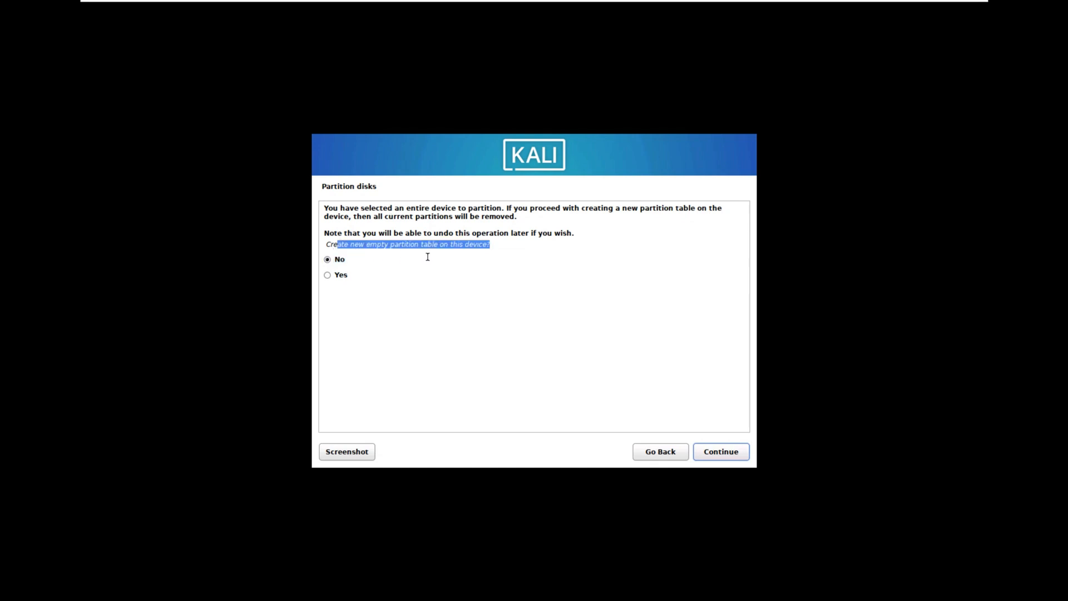
{"action": "left_click", "coordinate": [340, 274]}
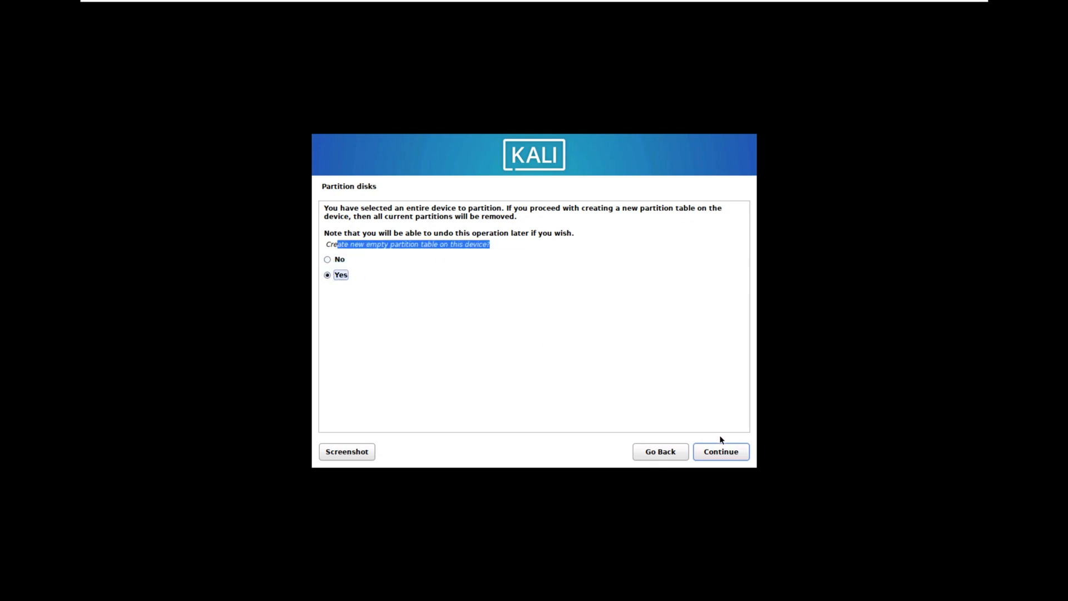
{"action": "left_click", "coordinate": [722, 450]}
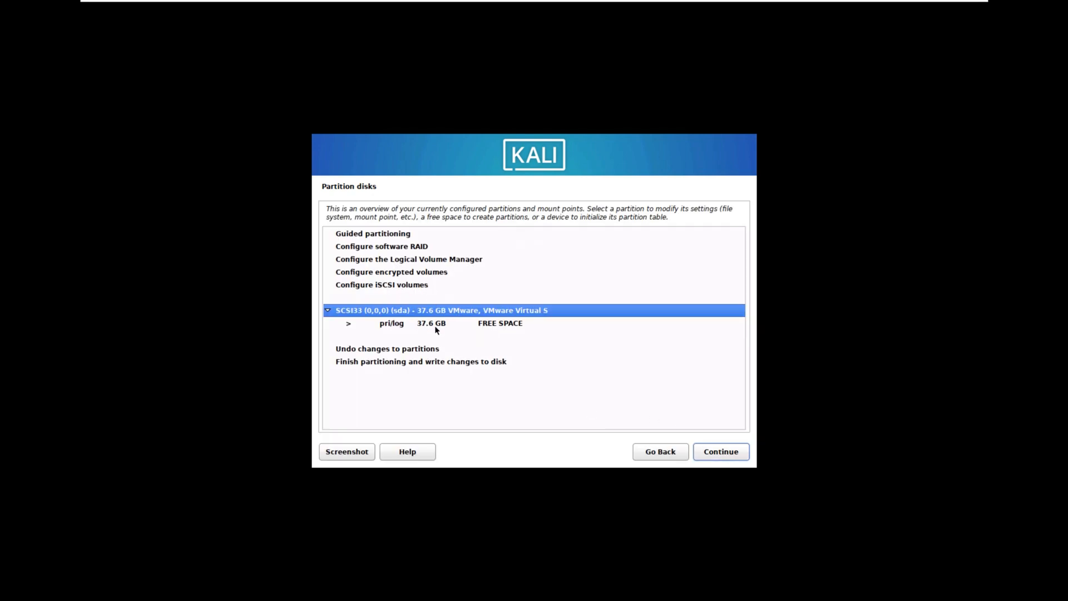
- Create the empty partition table on the SCSI33 (sda) disk once more
{"action": "left_click", "coordinate": [721, 454]}
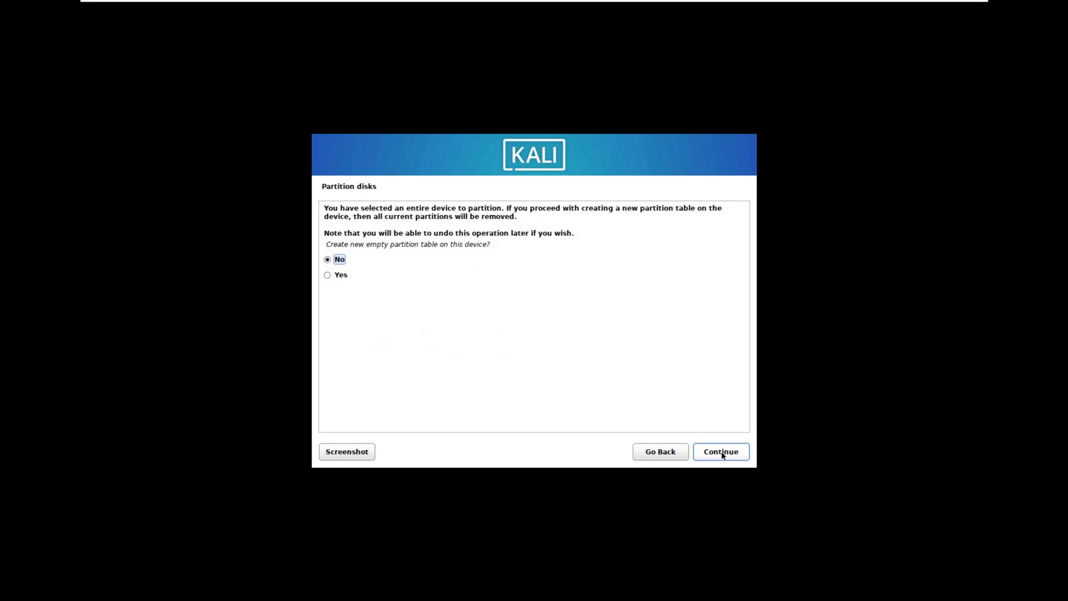
{"action": "left_click", "coordinate": [339, 276]}
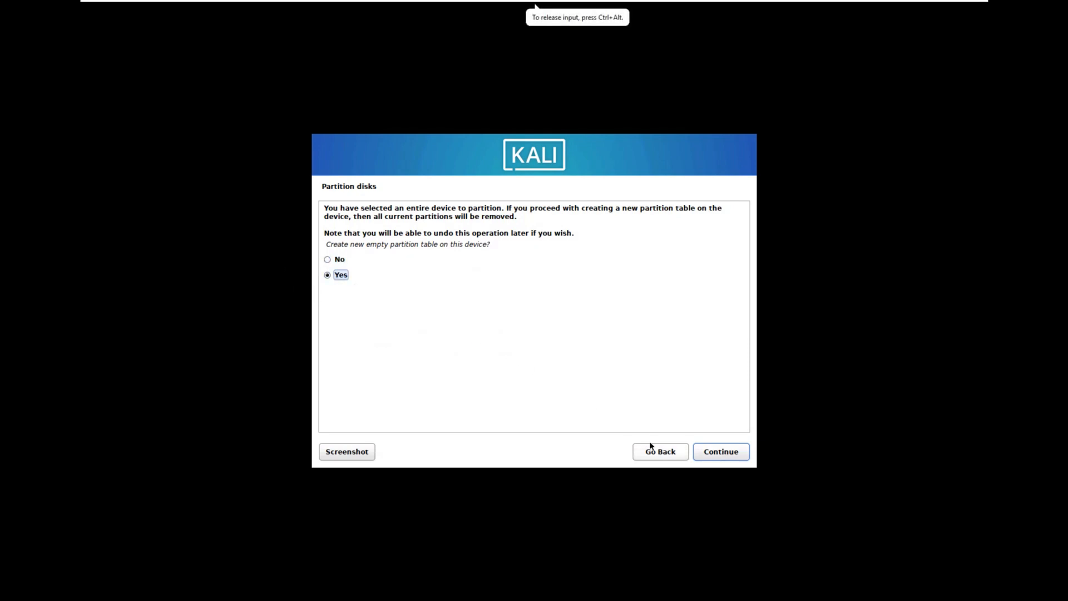
{"action": "left_click", "coordinate": [722, 451]}
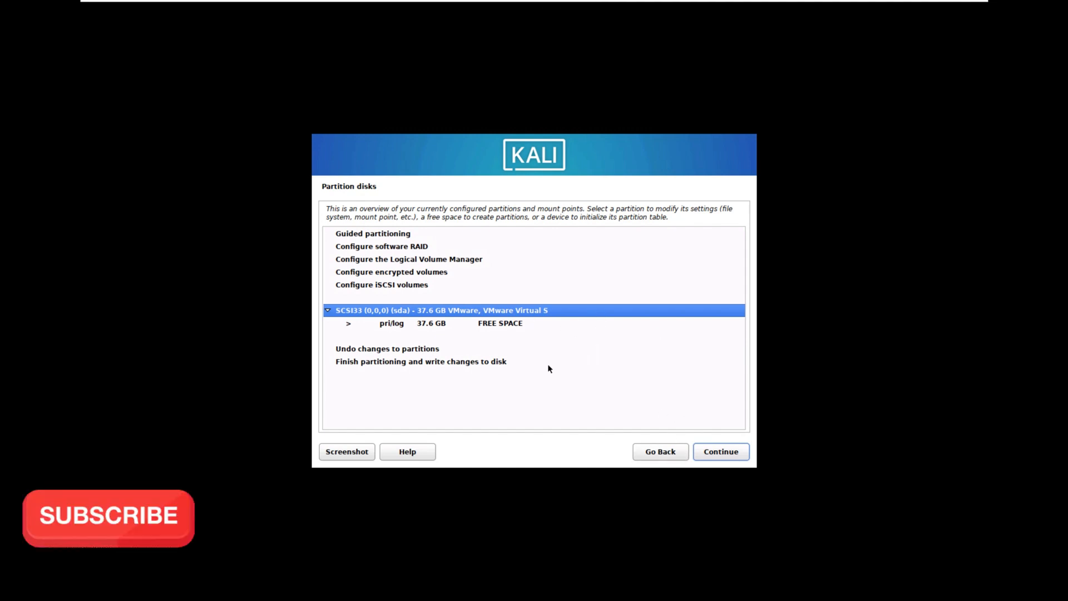
- Try to finish partitioning and write the changes to disk, and go back to the installer main menu
{"action": "left_click", "coordinate": [499, 363]}
{"action": "left_click", "coordinate": [734, 451]}
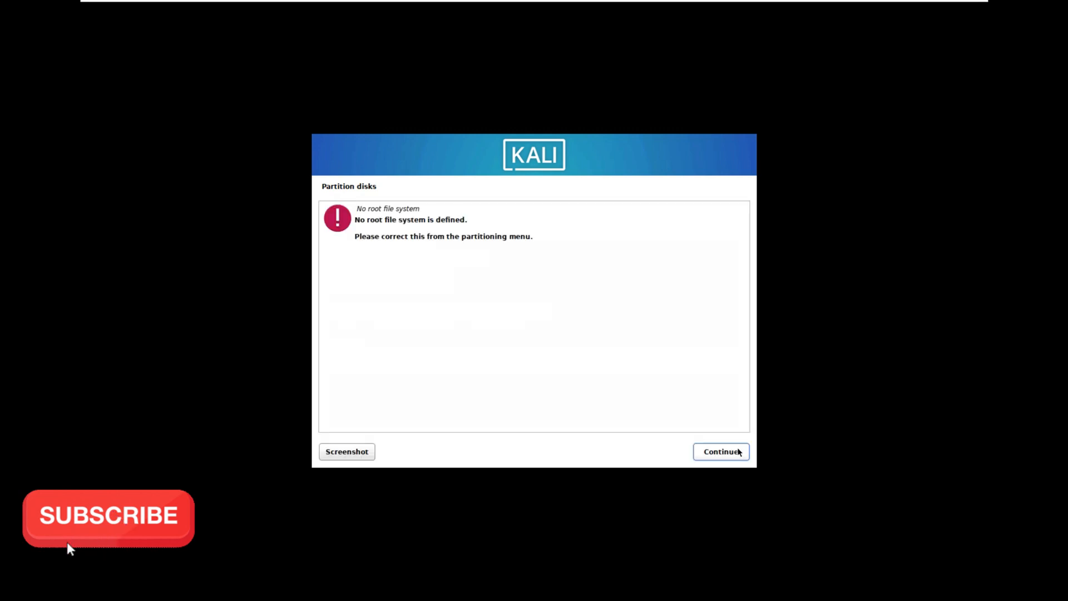
{"action": "left_click", "coordinate": [723, 454]}
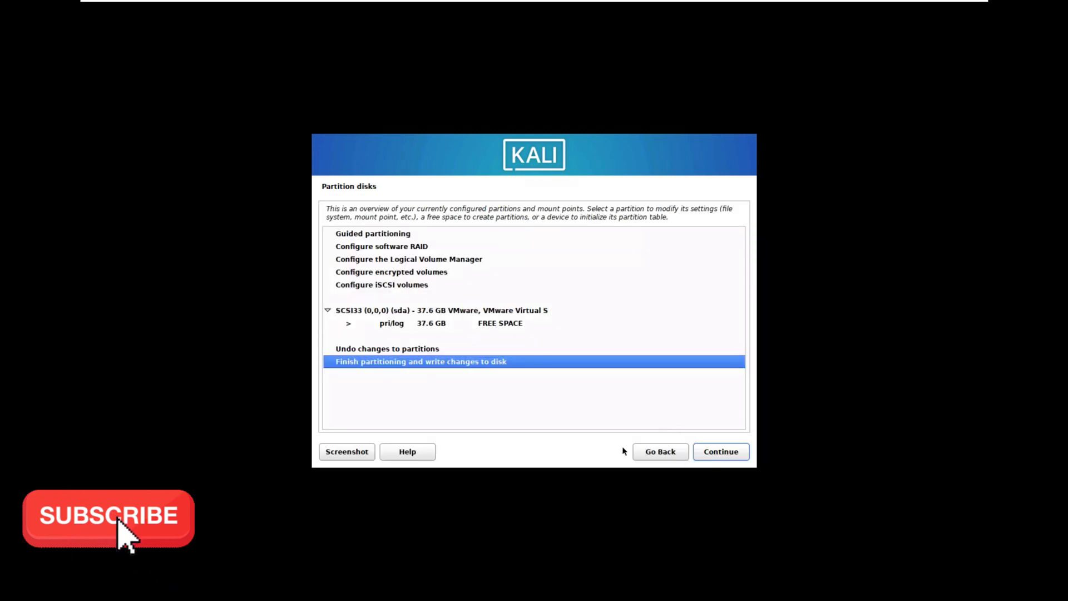
{"action": "left_click", "coordinate": [640, 451]}
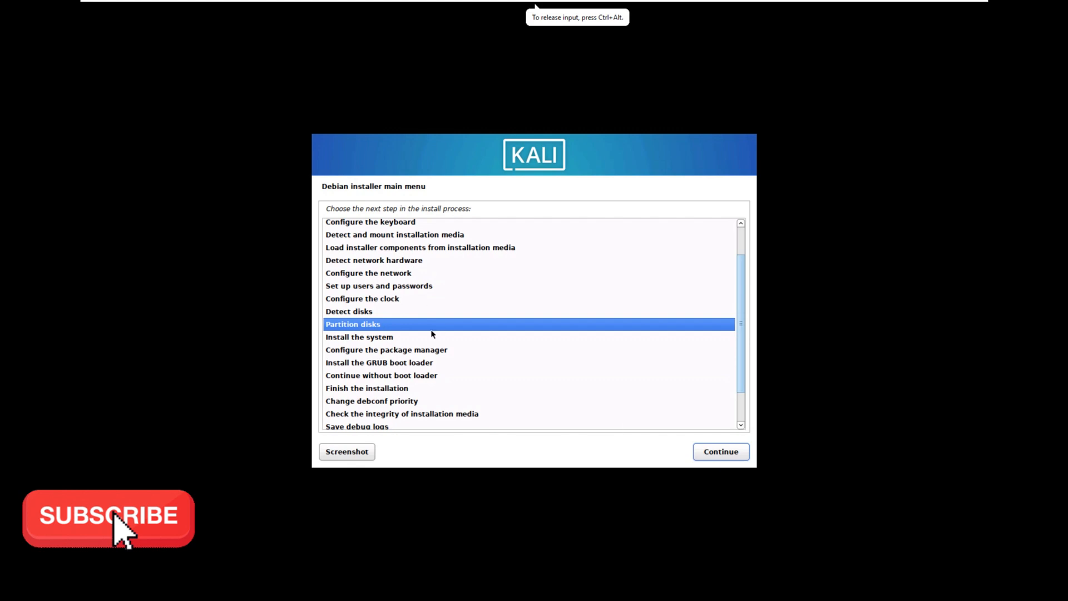
{"action": "left_click", "coordinate": [725, 453]}
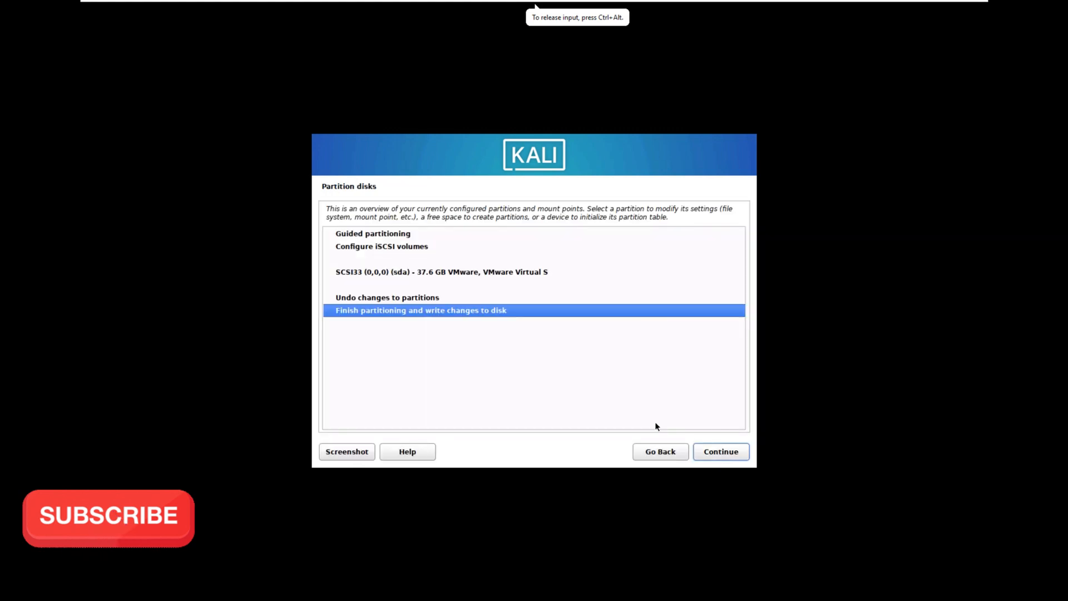
{"action": "left_click", "coordinate": [669, 453]}
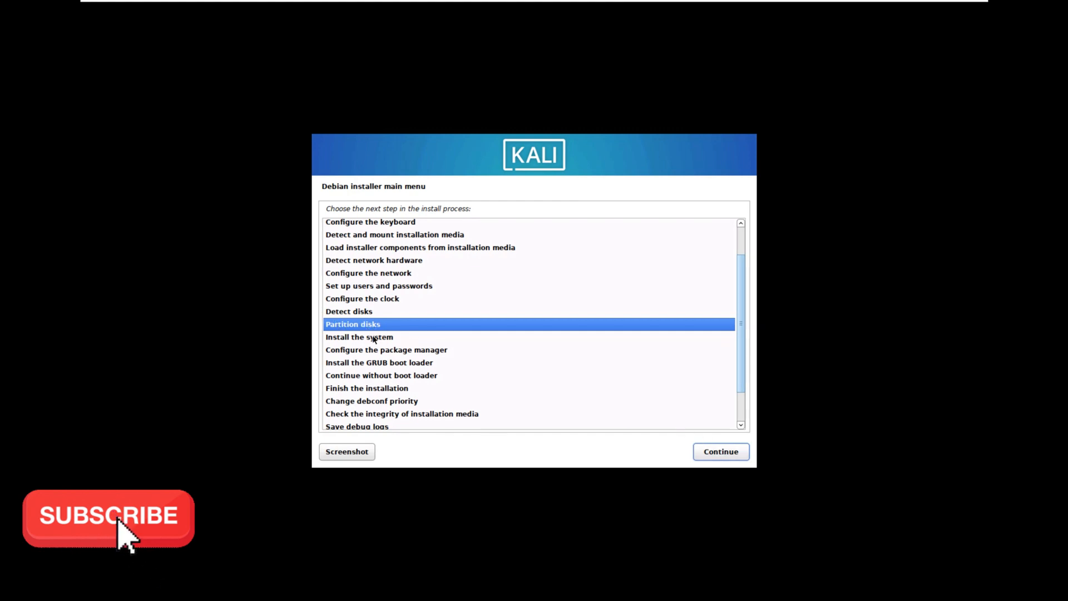
- Reopen disk partitioning from the installer main menu and start guided partitioning
{"action": "left_click", "coordinate": [717, 452]}
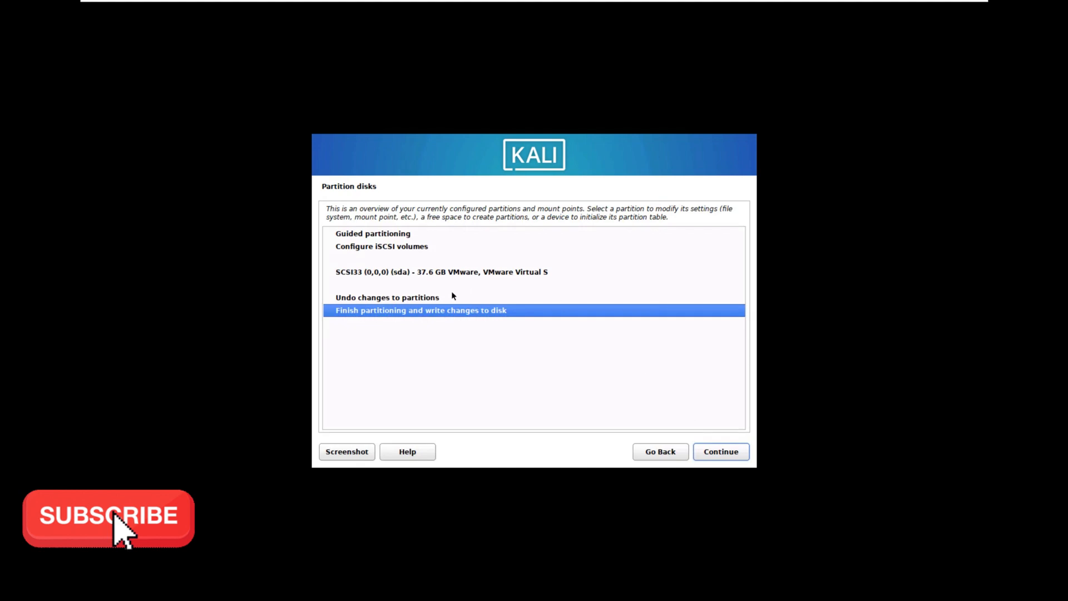
{"action": "left_click", "coordinate": [402, 239]}
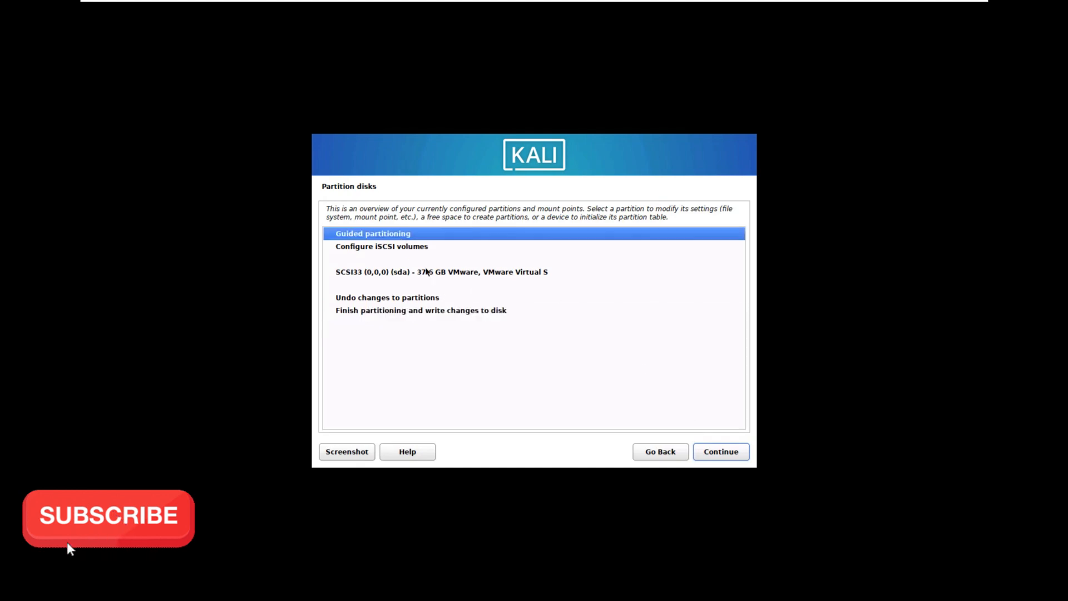
{"action": "left_click", "coordinate": [716, 454]}
{"action": "left_click", "coordinate": [675, 453]}
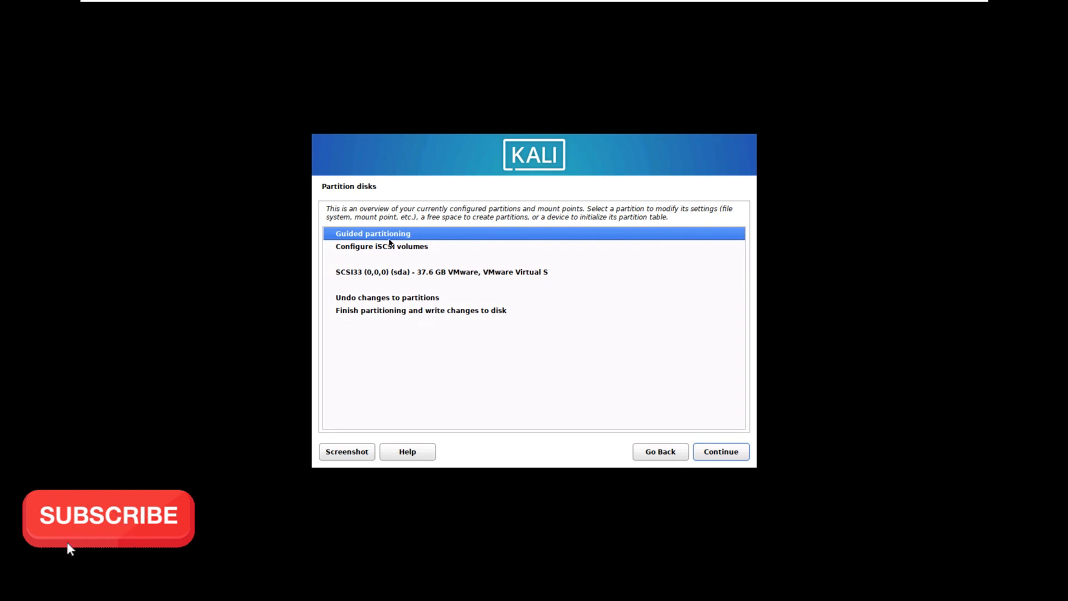
{"action": "left_click", "coordinate": [723, 457]}
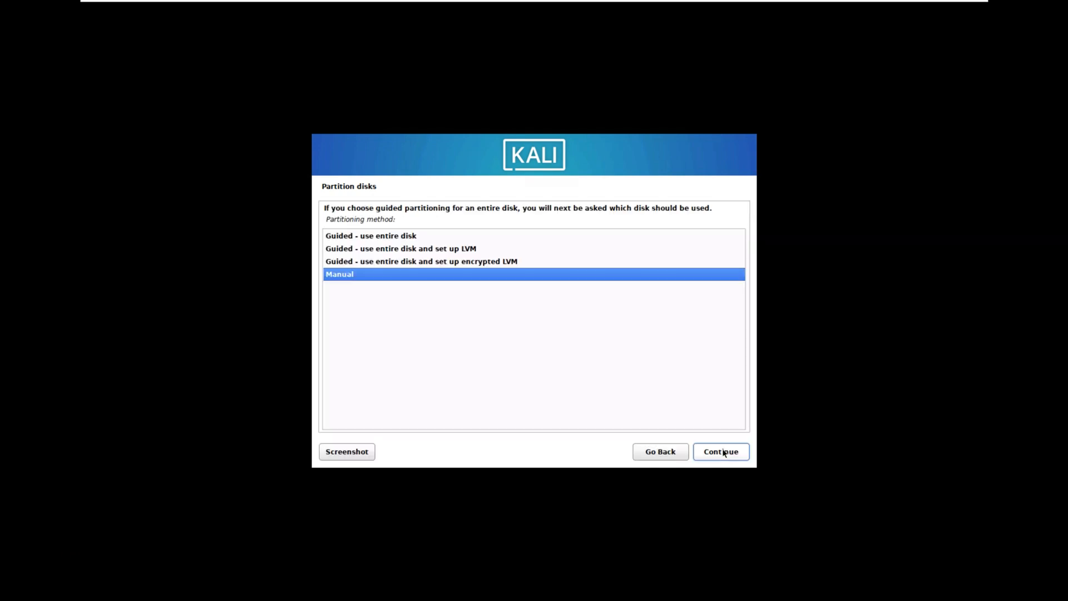
- Set up guided partitioning of the entire SCSI33 (sda) disk with all files in one partition
{"action": "left_click", "coordinate": [390, 240]}
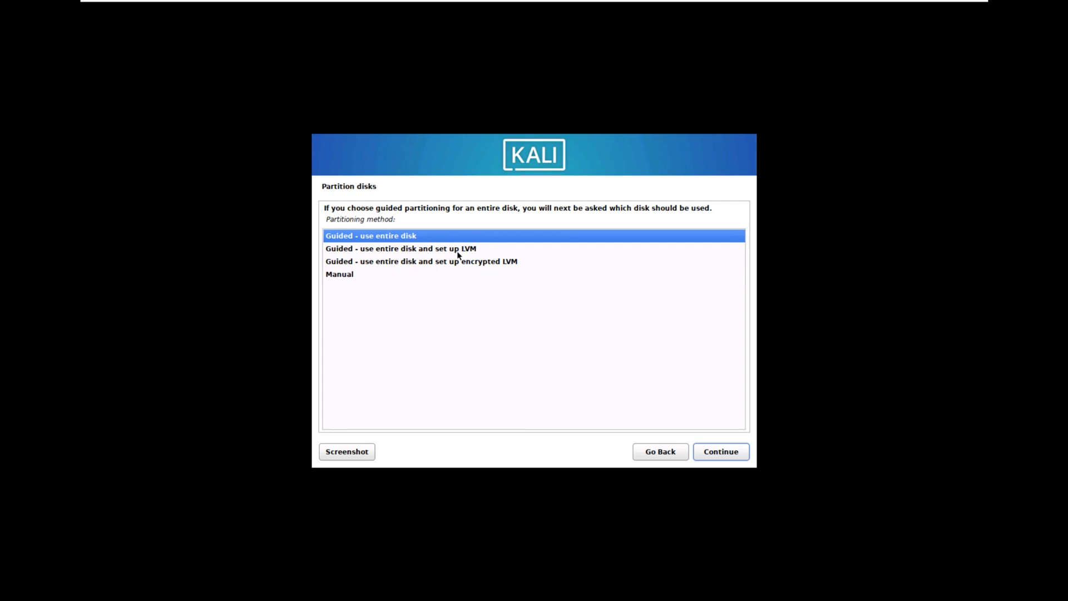
{"action": "left_click", "coordinate": [727, 452]}
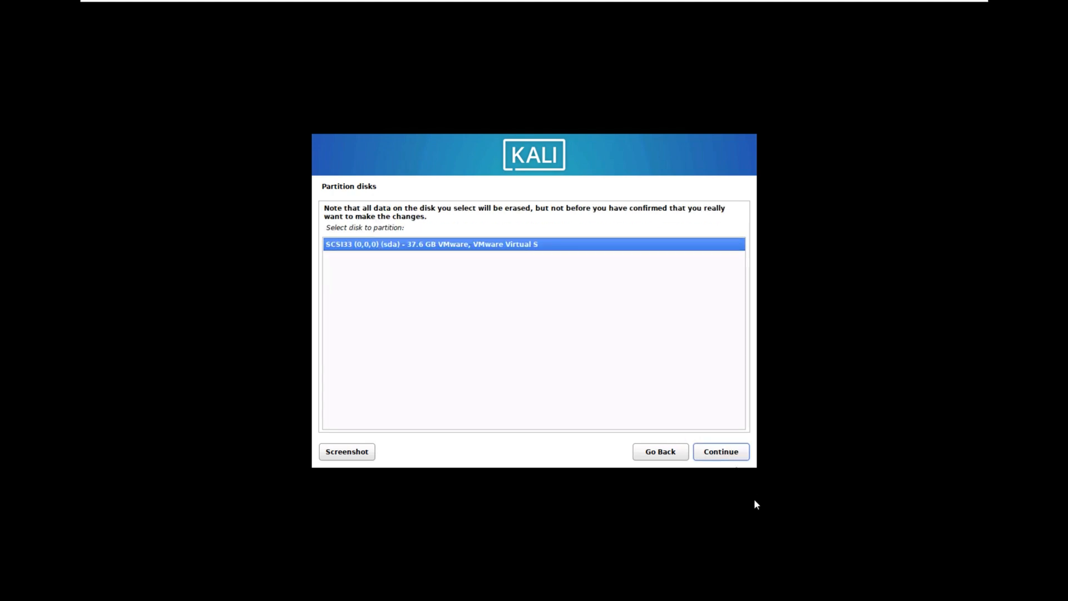
{"action": "left_click", "coordinate": [718, 453]}
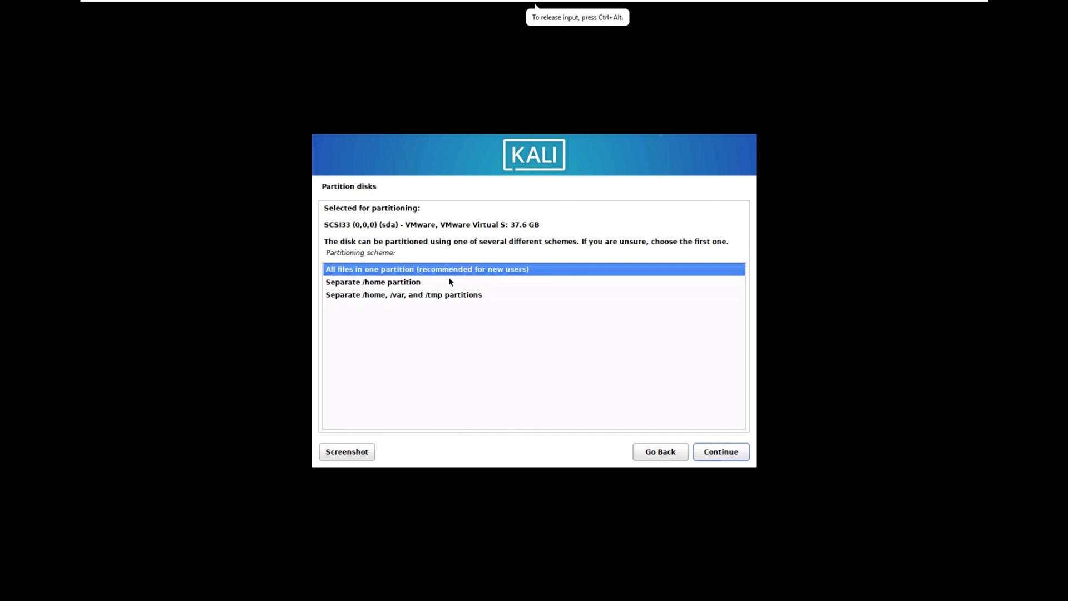
{"action": "left_click", "coordinate": [712, 451]}
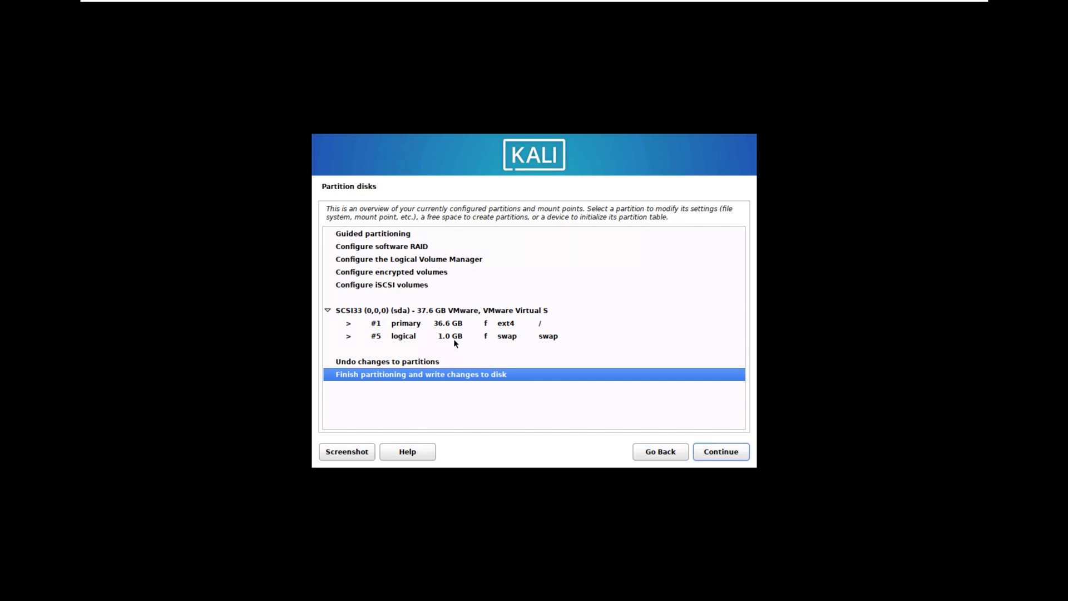
- Finish partitioning and answer Yes to writing the partition changes to the disk
{"action": "left_click", "coordinate": [732, 452]}
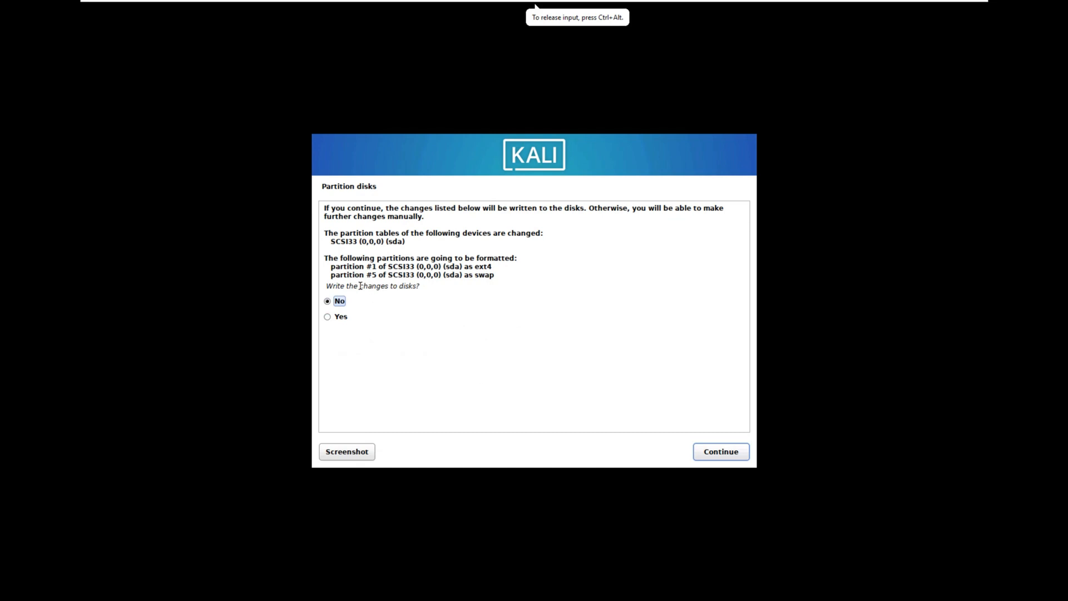
{"action": "left_click_drag", "start_coordinate": [358, 288], "coordinate": [478, 282]}
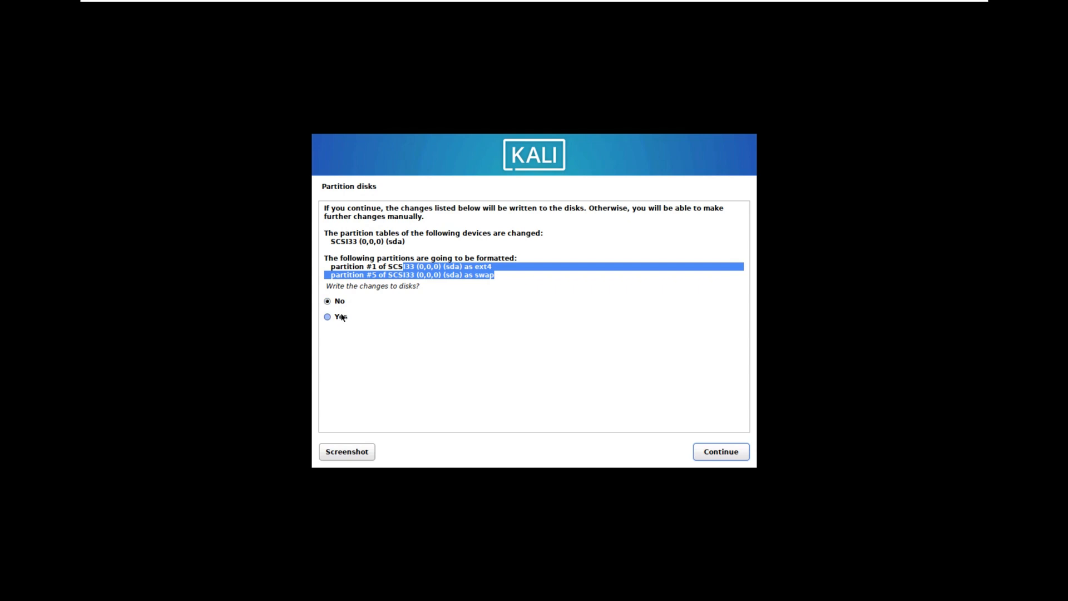
{"action": "left_click", "coordinate": [415, 297]}
{"action": "left_click", "coordinate": [338, 317]}
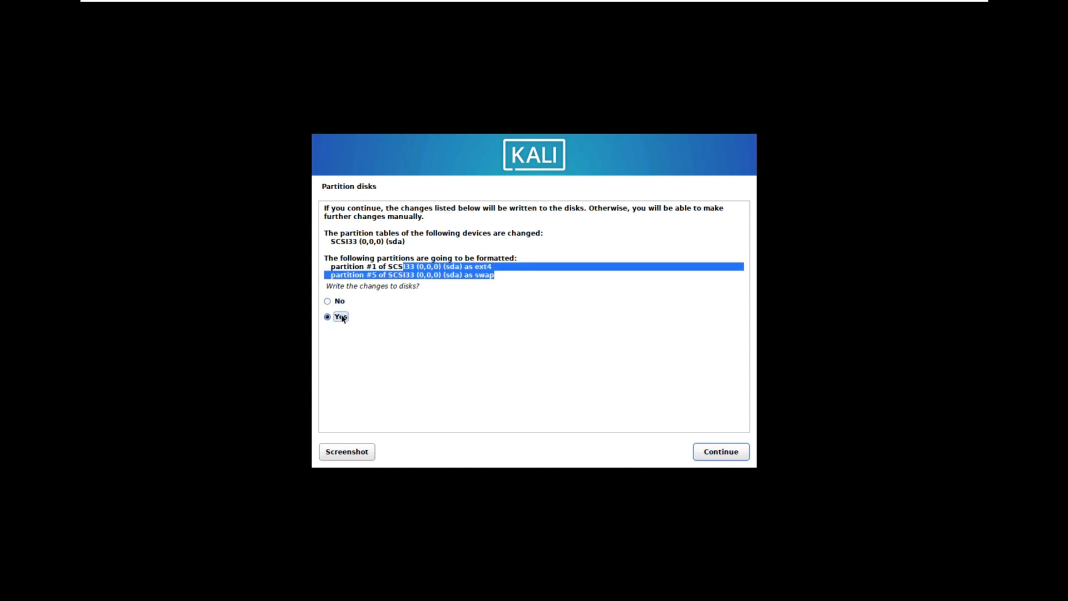
{"action": "left_click", "coordinate": [721, 453]}
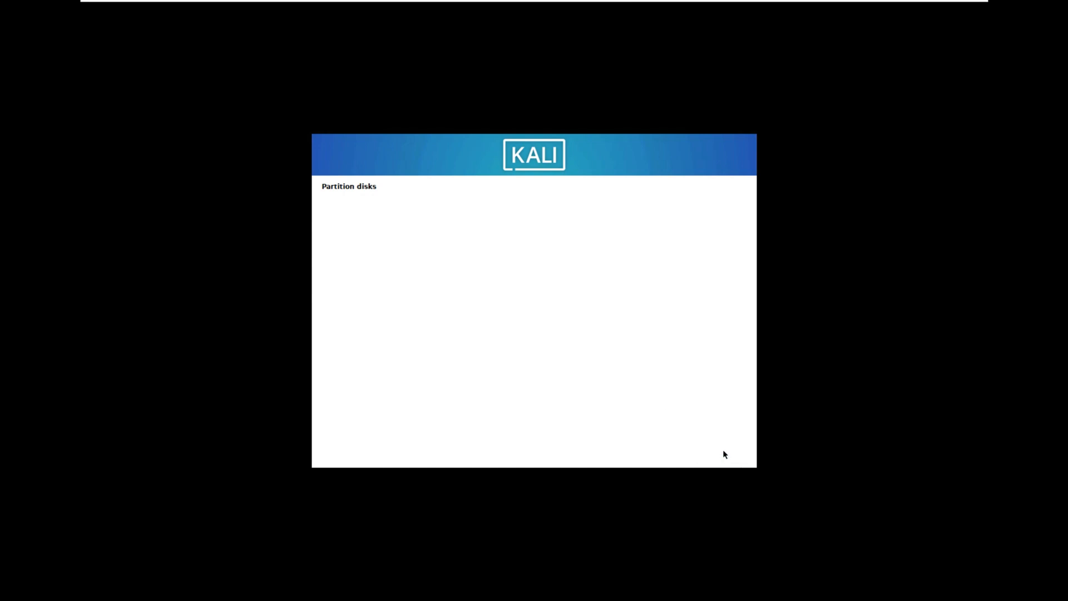